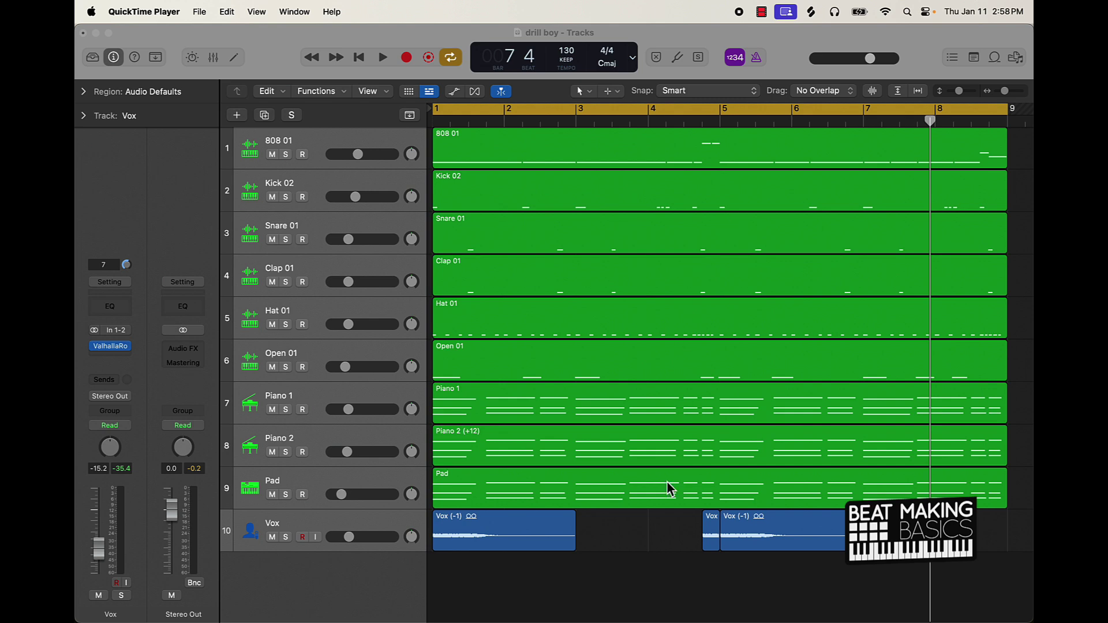
- Play back the full beat through the end of the loop, and stop playback
{"action": "left_click", "coordinate": [651, 577]}
{"action": "key", "text": "space"}
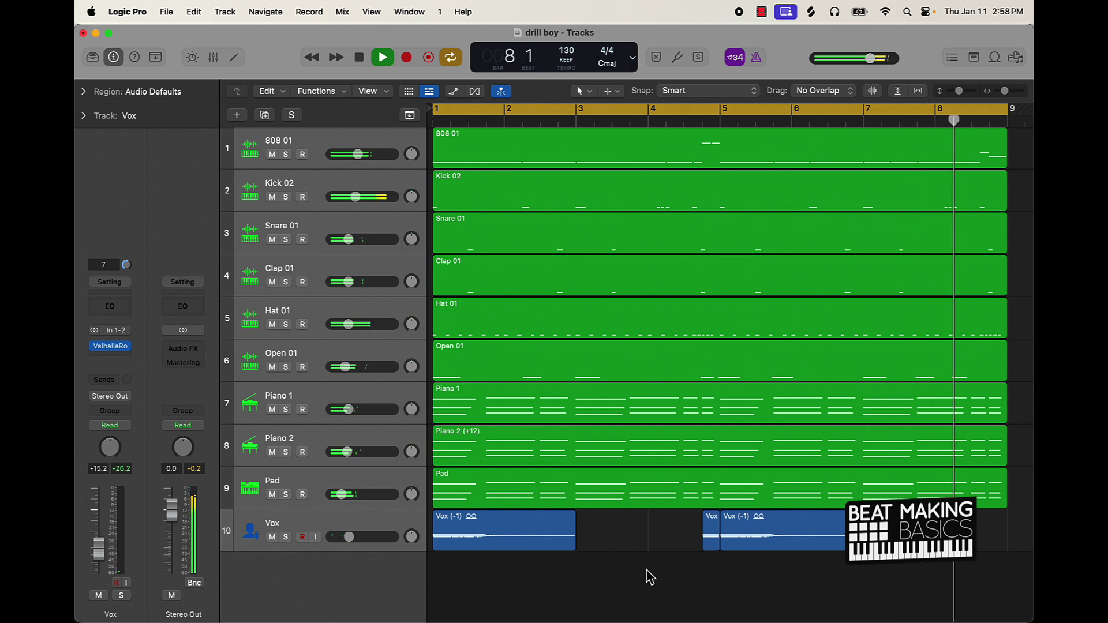
{"action": "key", "text": "space"}
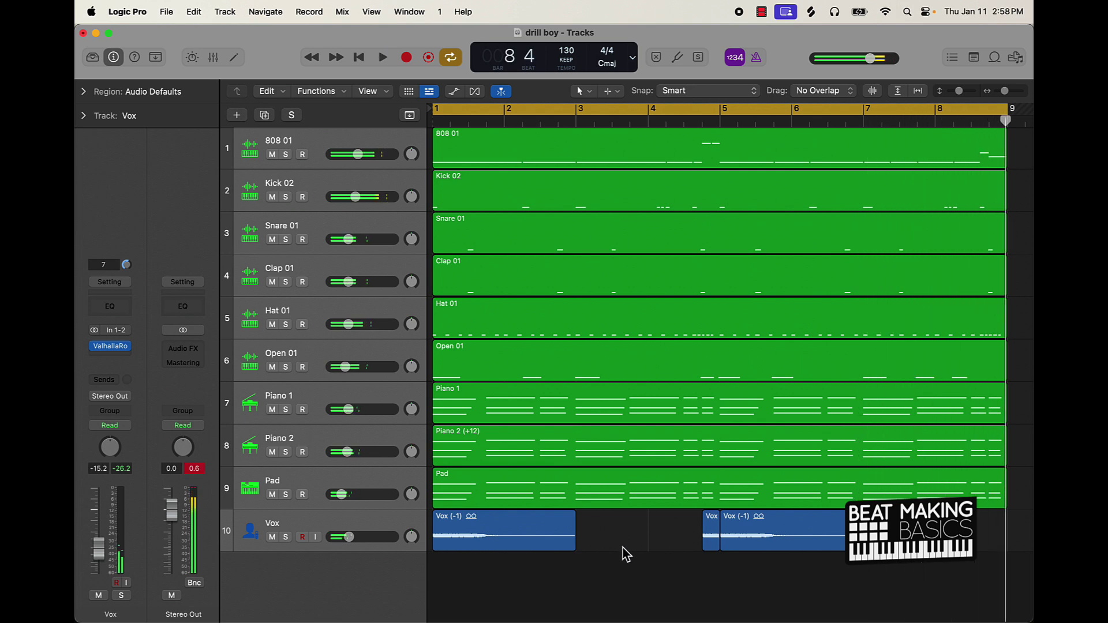
- Select the Piano 1 track and solo it
{"action": "left_click", "coordinate": [260, 365]}
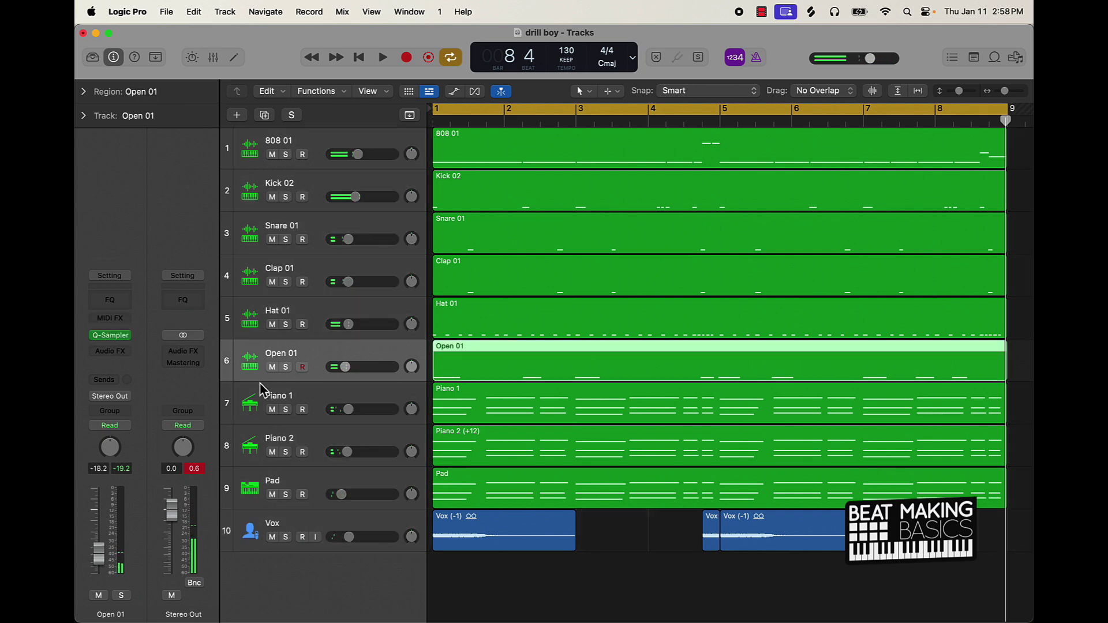
{"action": "left_click", "coordinate": [327, 446]}
{"action": "left_click", "coordinate": [306, 400]}
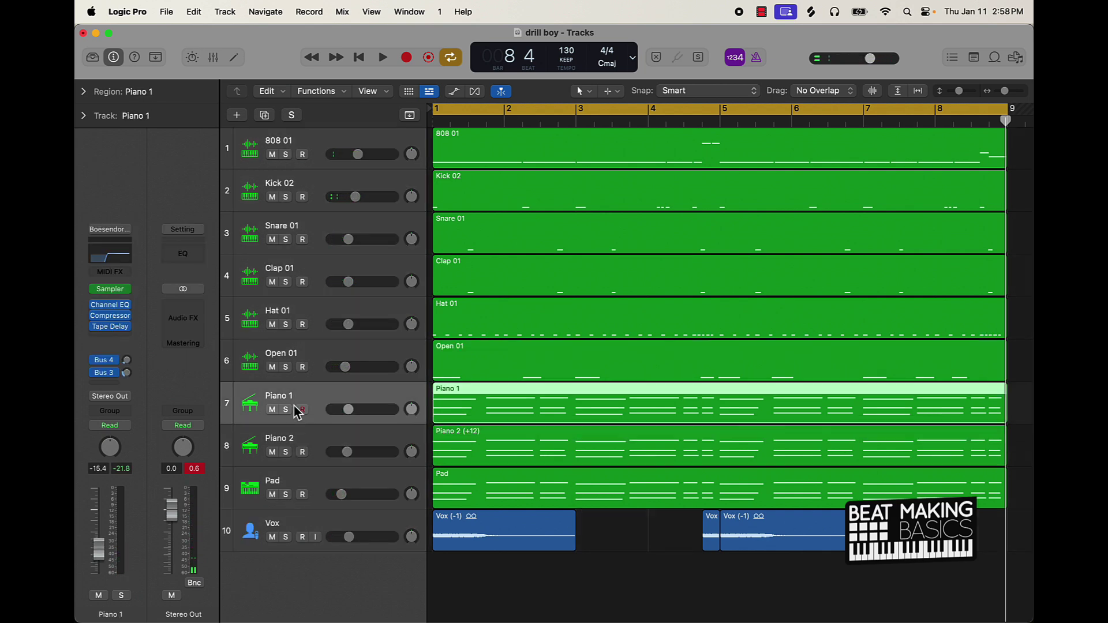
{"action": "left_click", "coordinate": [286, 409]}
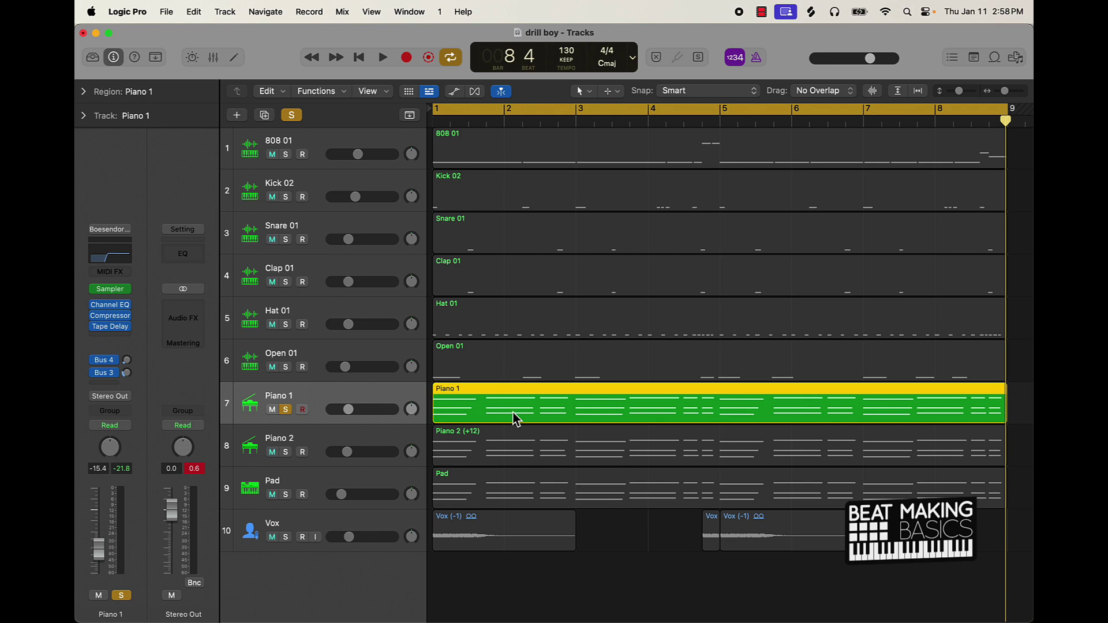
{"action": "left_click", "coordinate": [302, 408]}
- Create one new software instrument track using the Default Patch
{"action": "left_click", "coordinate": [236, 115]}
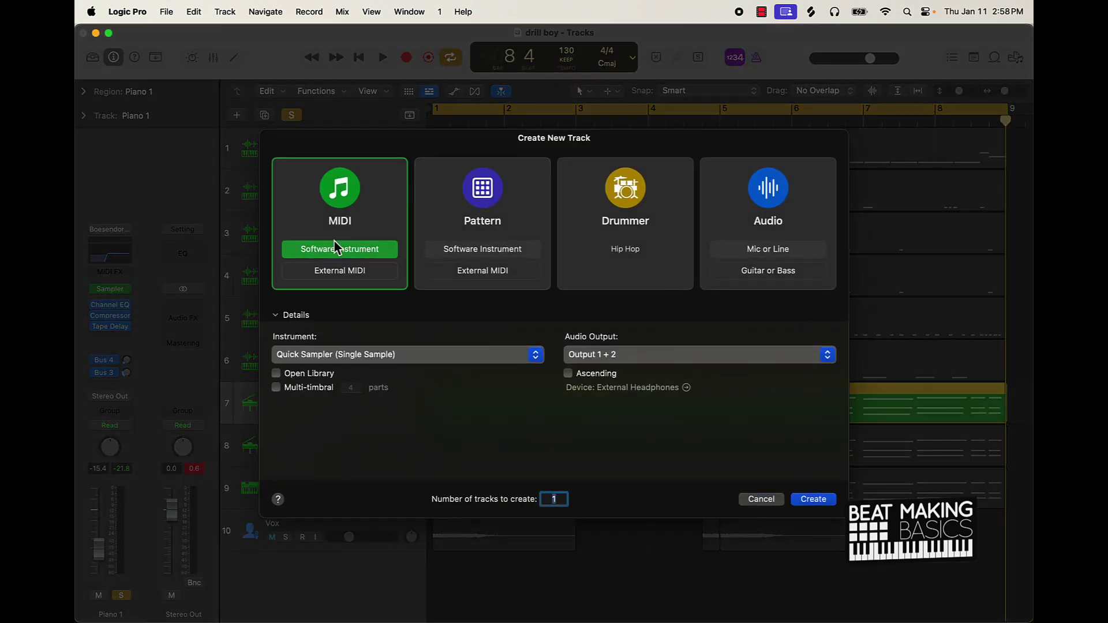
{"action": "left_click", "coordinate": [309, 361]}
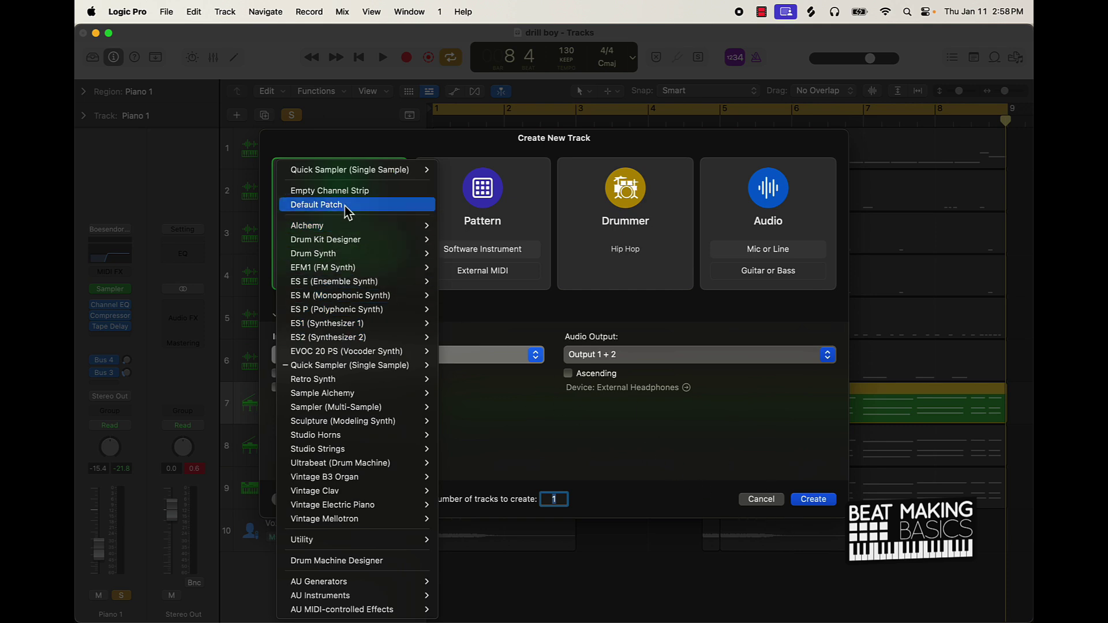
{"action": "left_click", "coordinate": [398, 204]}
{"action": "left_click", "coordinate": [820, 500]}
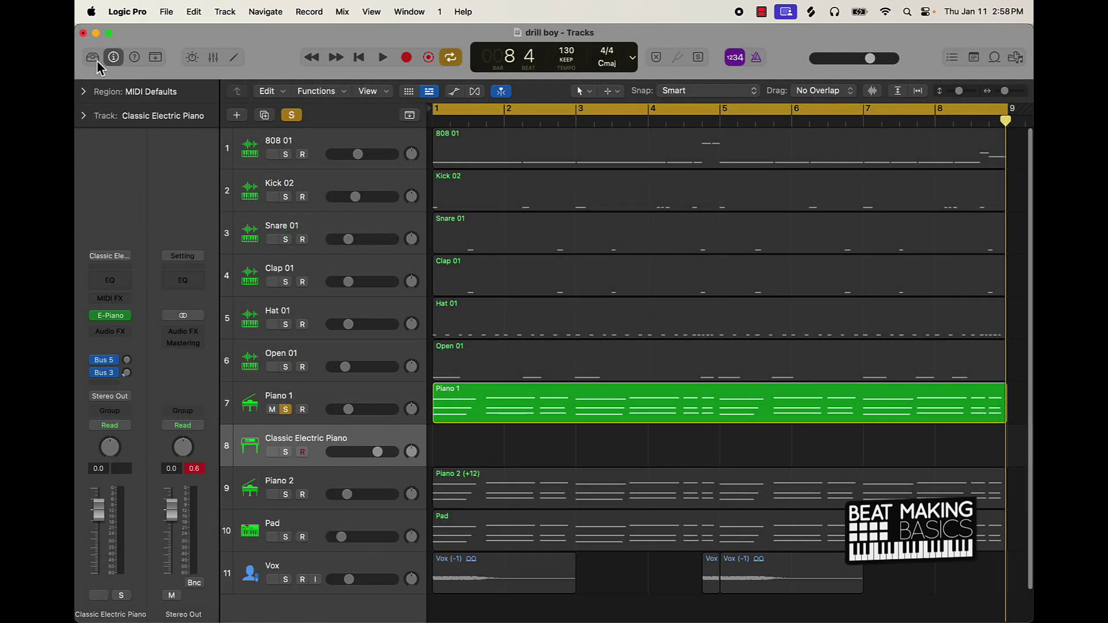
- Load the Boesendorfer Grand Piano patch onto the new track, and delete that track
{"action": "left_click", "coordinate": [94, 58]}
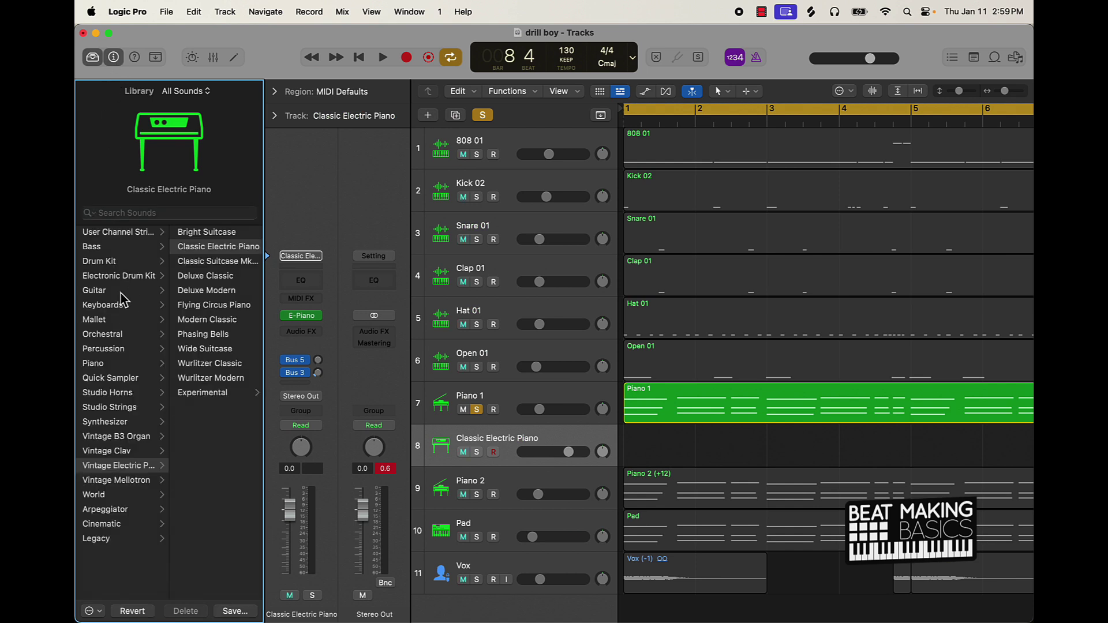
{"action": "left_click", "coordinate": [93, 363]}
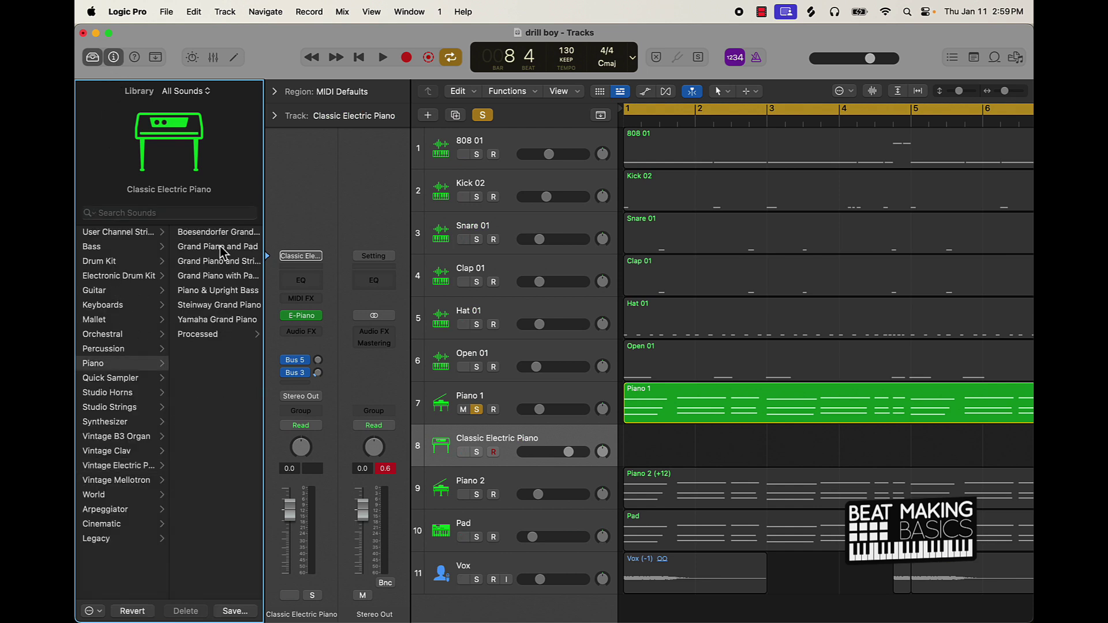
{"action": "left_click", "coordinate": [222, 232]}
{"action": "left_click", "coordinate": [535, 443]}
{"action": "key", "text": "super+Delete"}
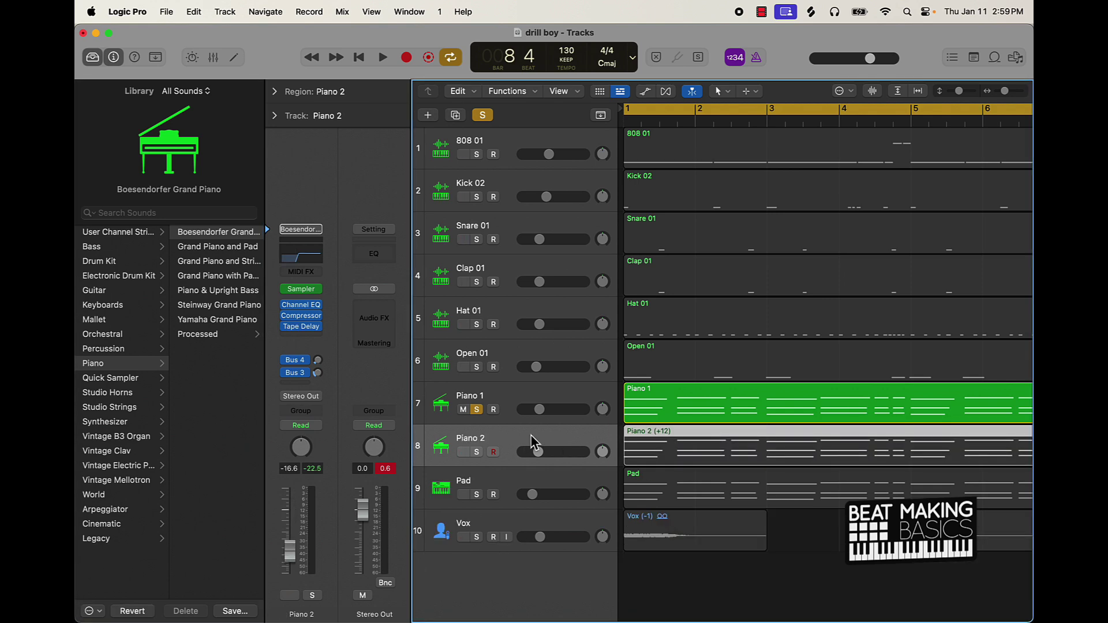
- Examine the Channel EQ settings on the Piano 1 track, and close the EQ, library and inspector
{"action": "left_click", "coordinate": [450, 401]}
{"action": "left_click", "coordinate": [295, 247]}
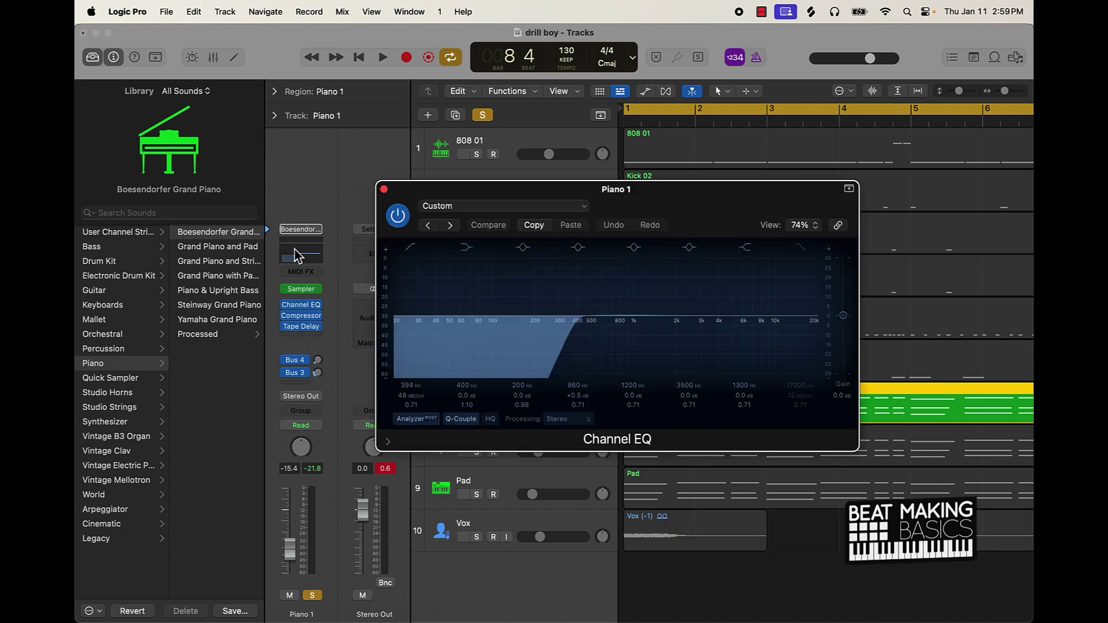
{"action": "left_click", "coordinate": [100, 59]}
{"action": "left_click", "coordinate": [113, 57]}
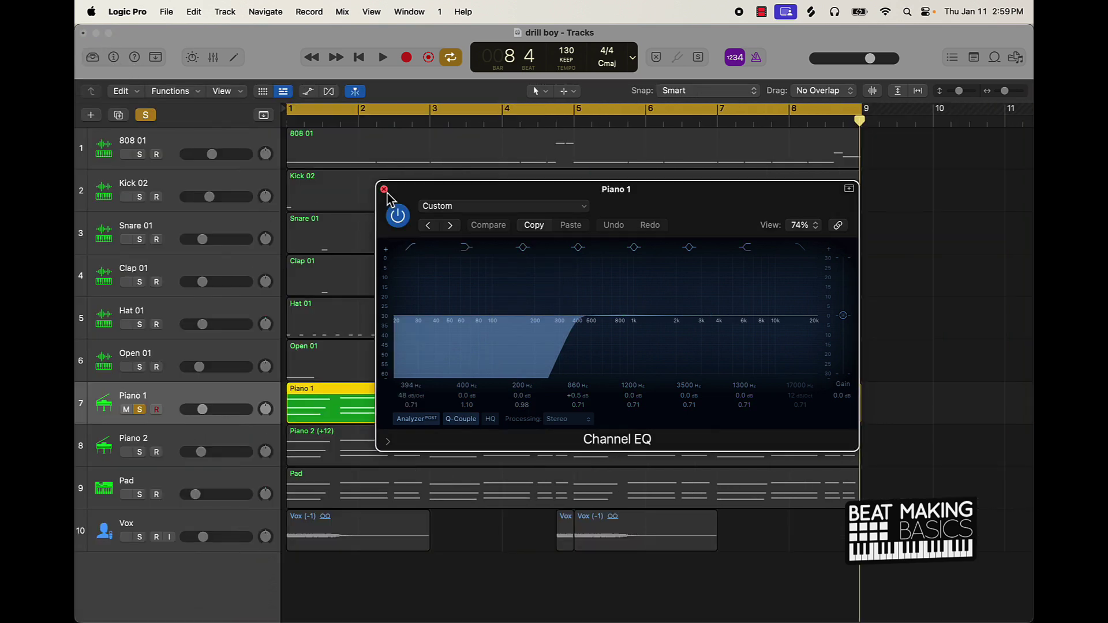
{"action": "left_click", "coordinate": [384, 189]}
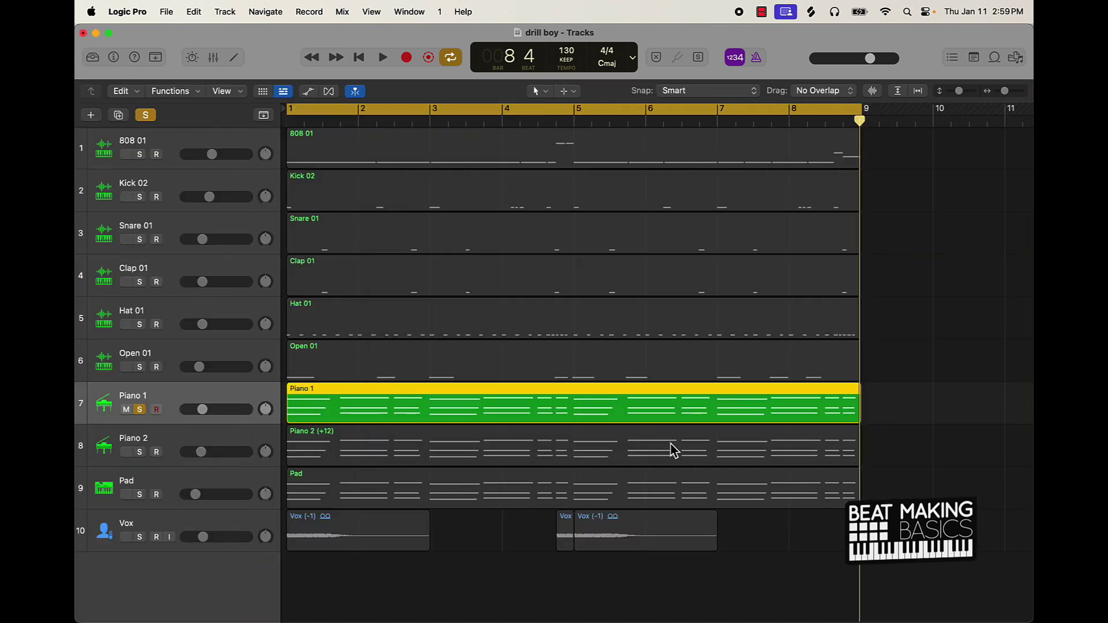
- Open the Piano 1 region in the Piano Roll and listen to its soloed chords
{"action": "double_click", "coordinate": [332, 407]}
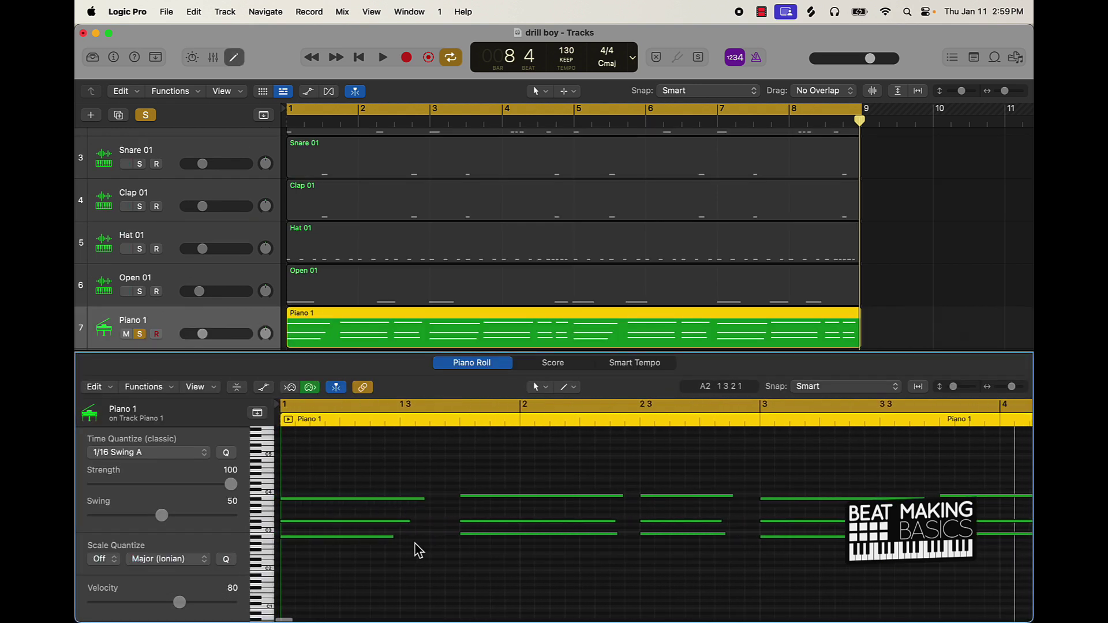
{"action": "key", "text": "space"}
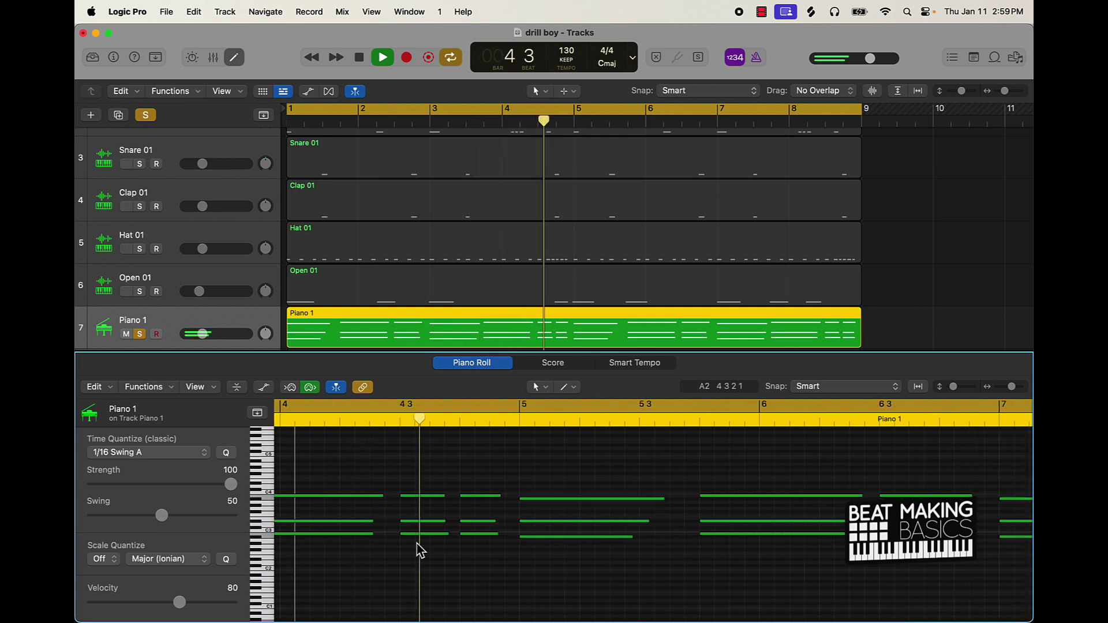
{"action": "key", "text": "space"}
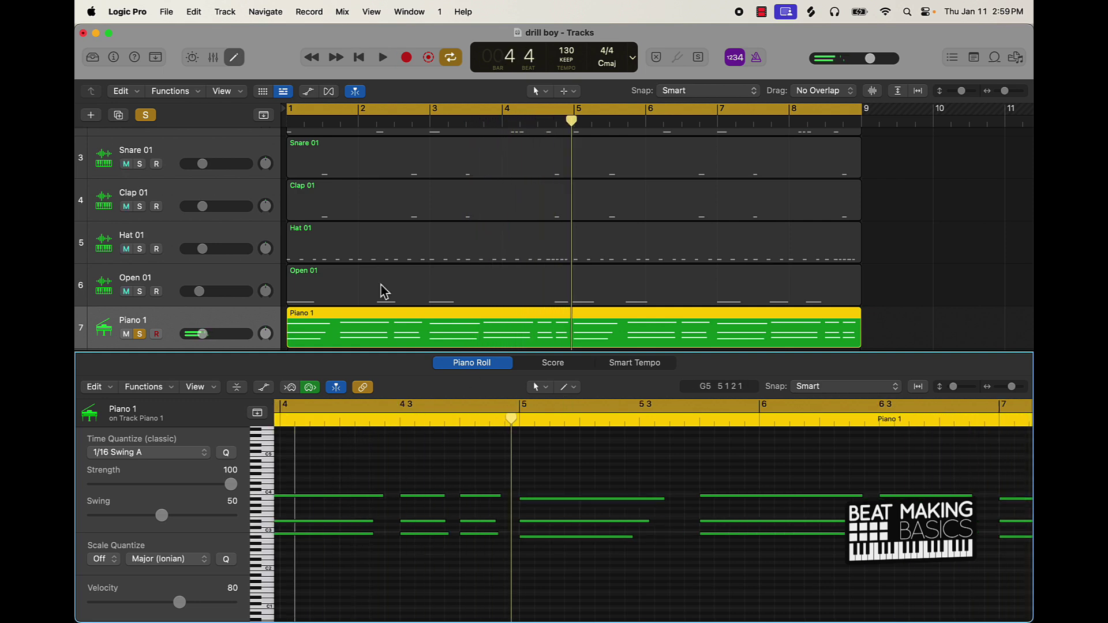
- Duplicate the Piano 1 track, copy its region onto the duplicate, and undo both changes
{"action": "scroll", "coordinate": [393, 304], "scroll_direction": "down", "scroll_amount": 4}
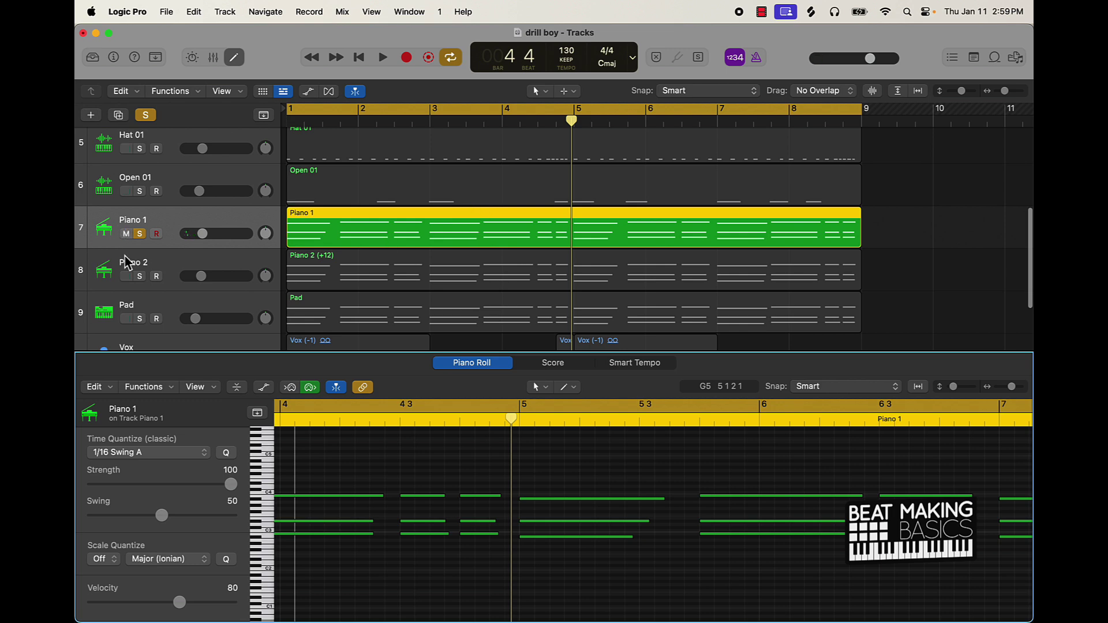
{"action": "left_click", "coordinate": [227, 231]}
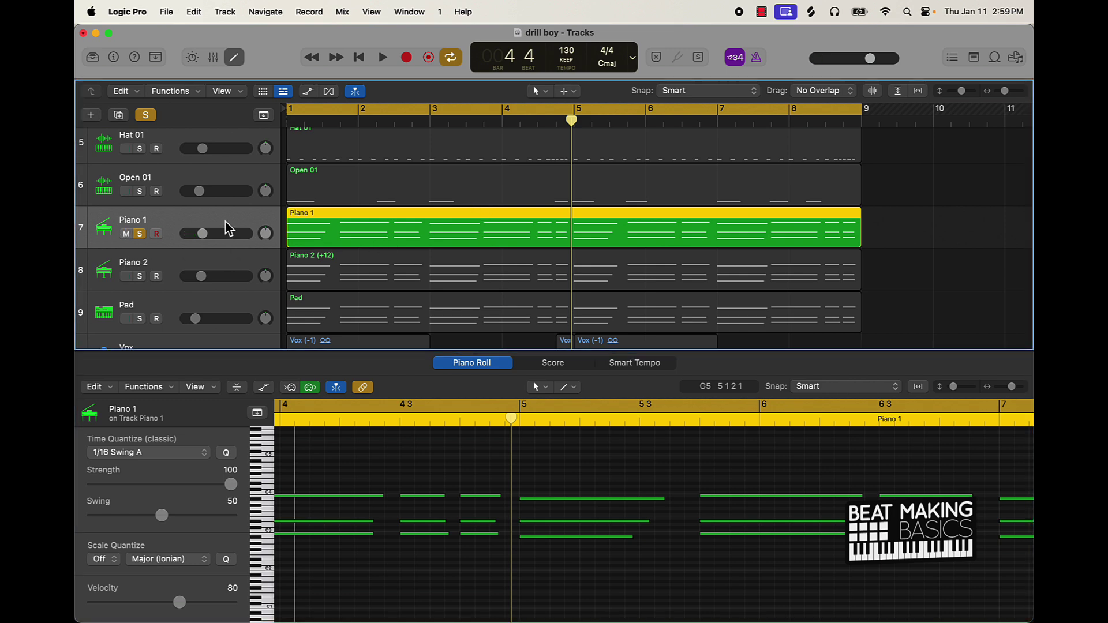
{"action": "key", "text": "super+d"}
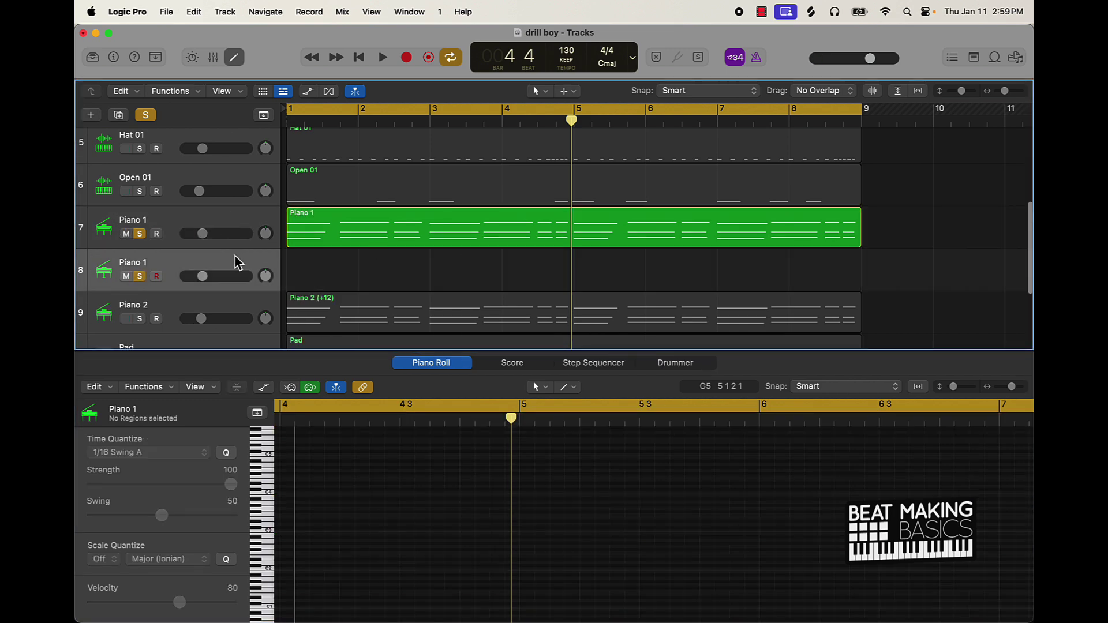
{"action": "left_click_drag", "start_coordinate": [359, 245], "coordinate": [345, 281]}
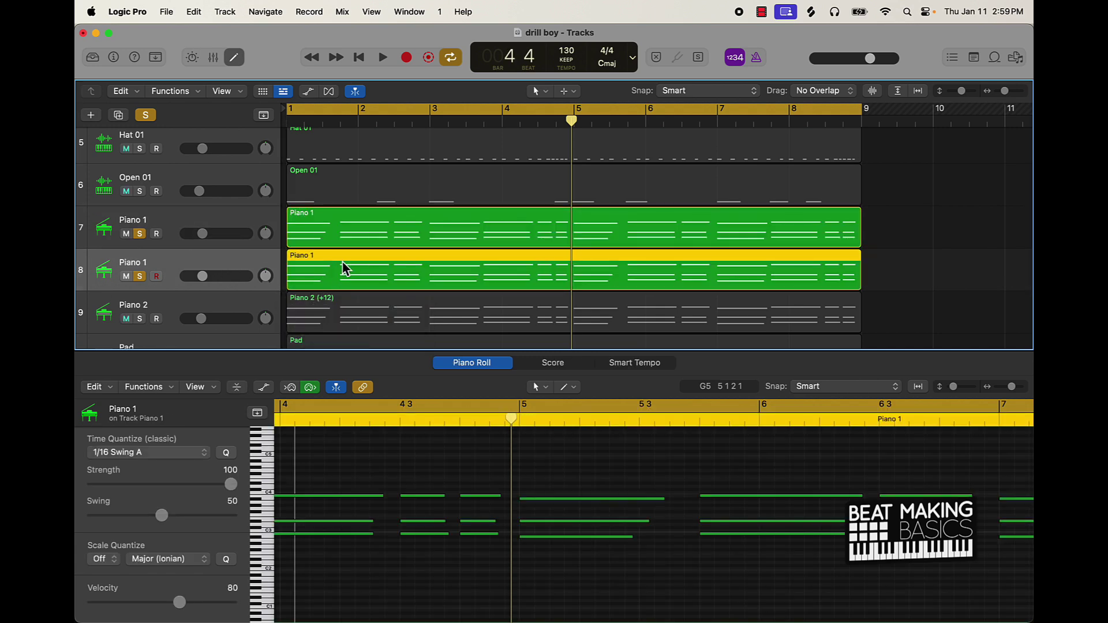
{"action": "key", "text": "super+z"}
{"action": "key", "text": "super+z"}
- Solo the Pad track as well and play it together with Piano 1
{"action": "double_click", "coordinate": [140, 263]}
{"action": "key", "text": "Return"}
{"action": "scroll", "coordinate": [169, 266], "scroll_direction": "down", "scroll_amount": 3}
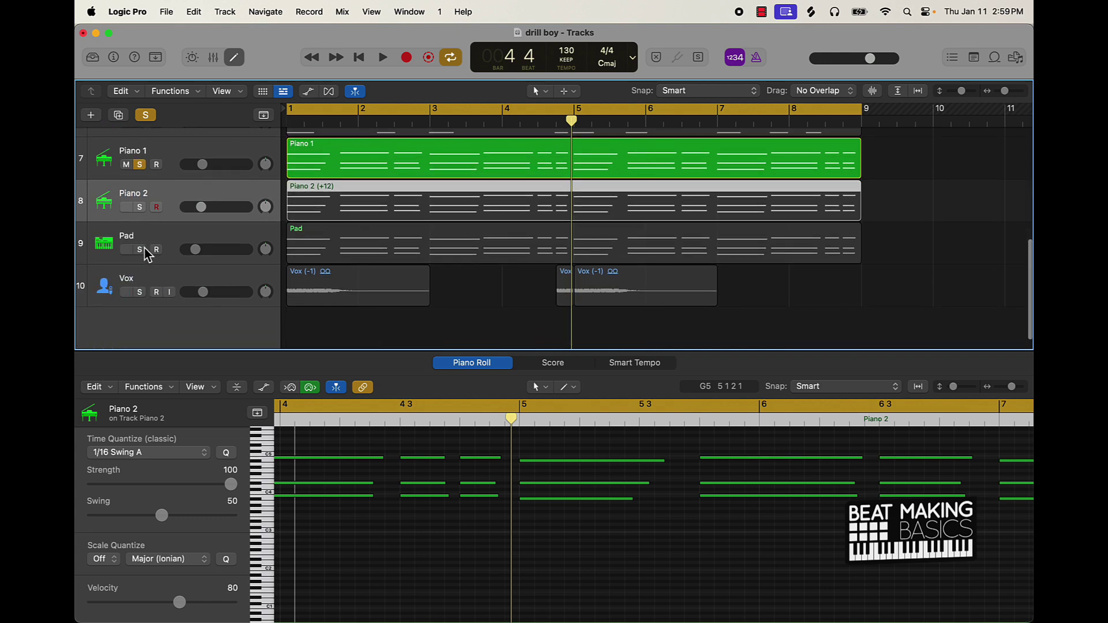
{"action": "left_click", "coordinate": [141, 250]}
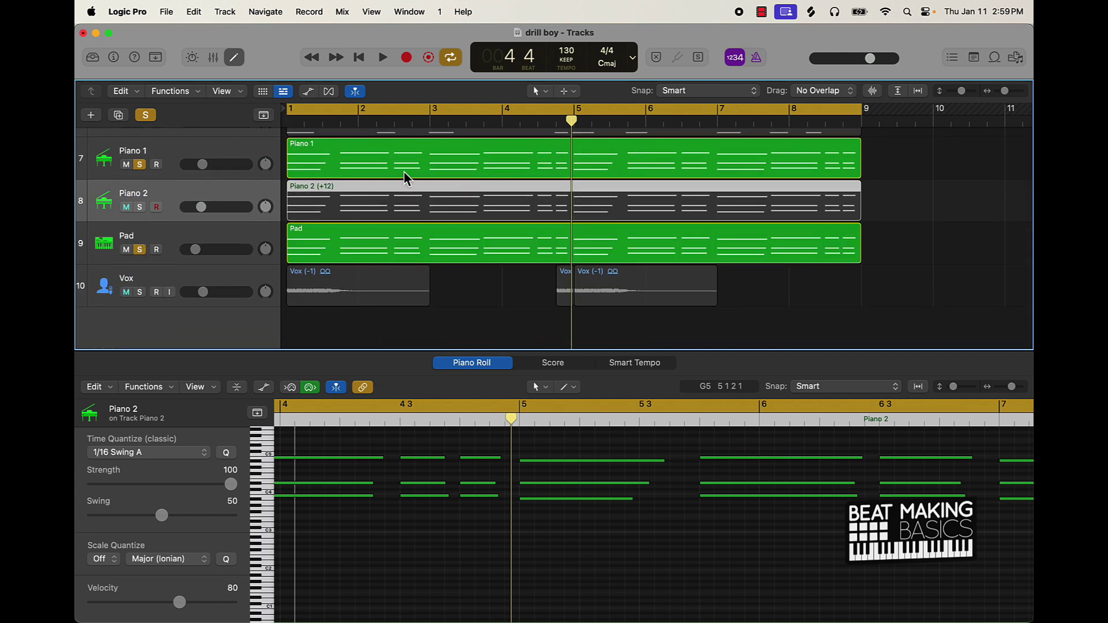
{"action": "key", "text": "space"}
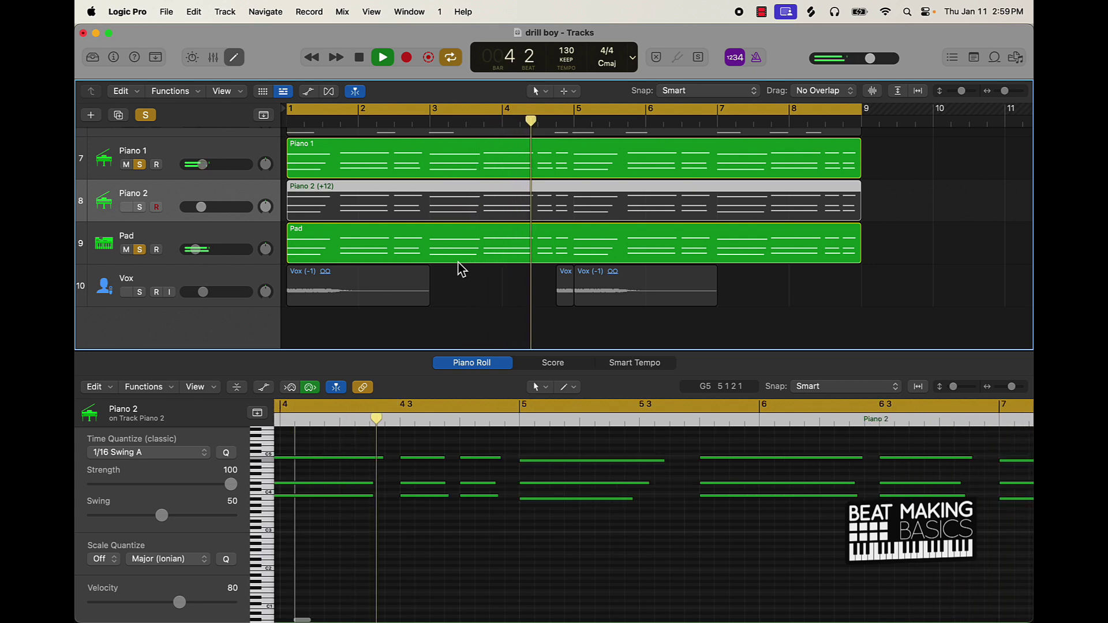
{"action": "key", "text": "space"}
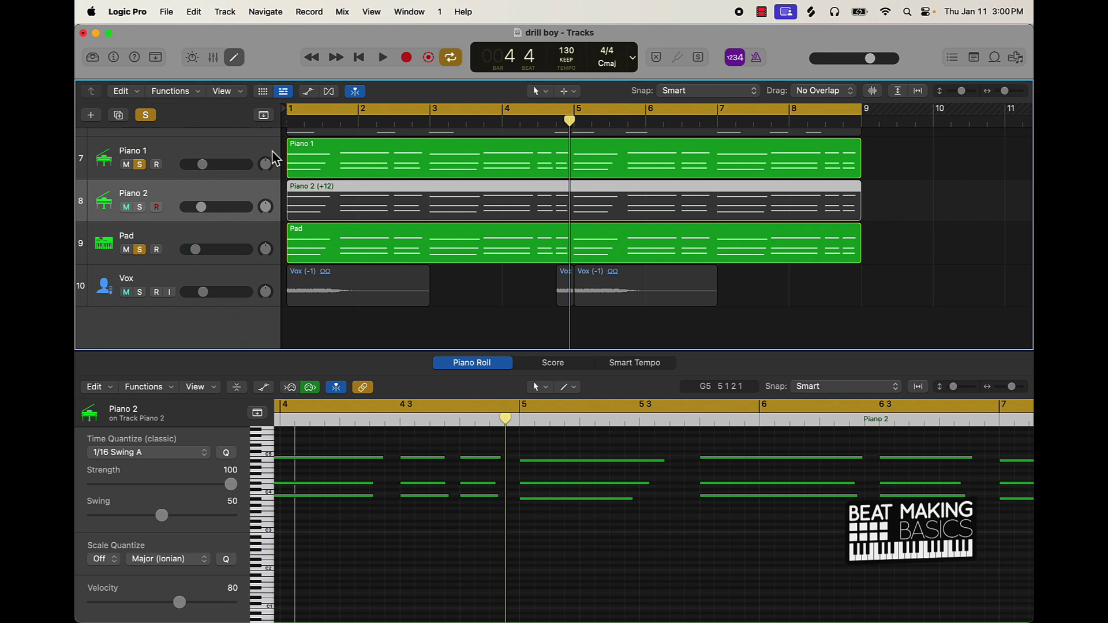
- Duplicate the Piano 1 track with a copy of its region below the original, and delete the duplicate
{"action": "left_click", "coordinate": [182, 160]}
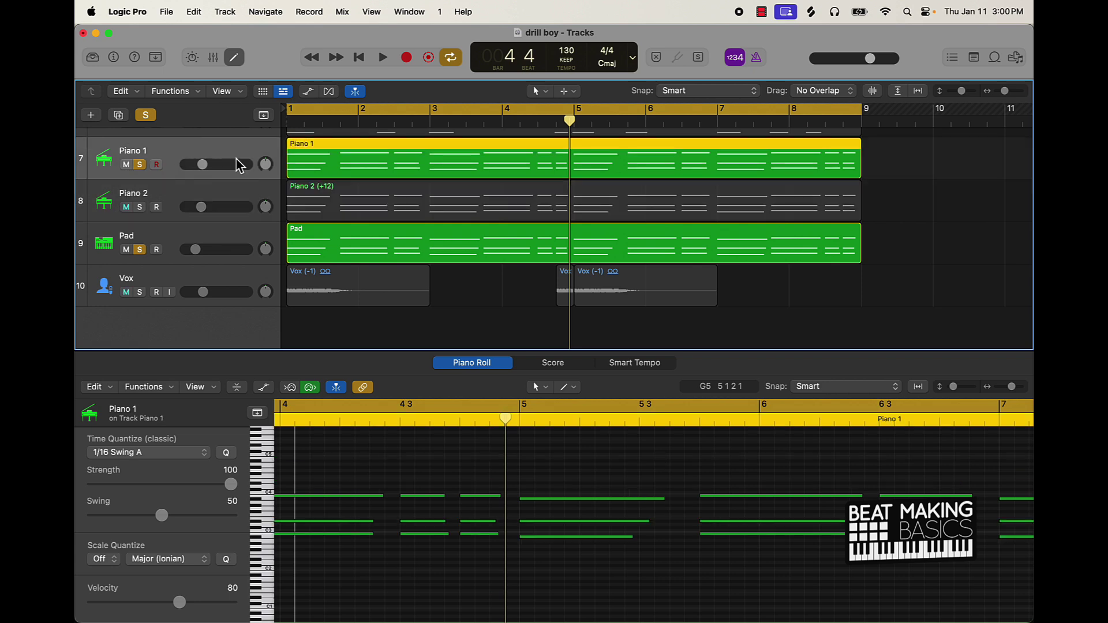
{"action": "key", "text": "super+d"}
{"action": "left_click_drag", "start_coordinate": [365, 181], "coordinate": [364, 203]}
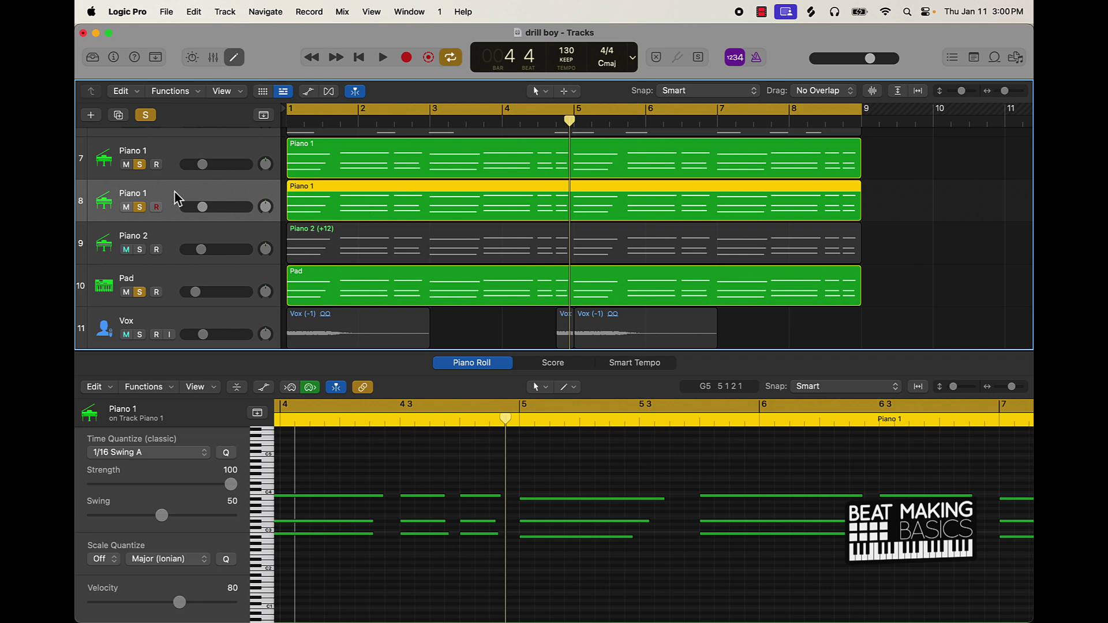
{"action": "key", "text": "super+BackSpace"}
- Add Piano 2 to the soloed tracks and play both pianos with the pad
{"action": "left_click", "coordinate": [140, 207]}
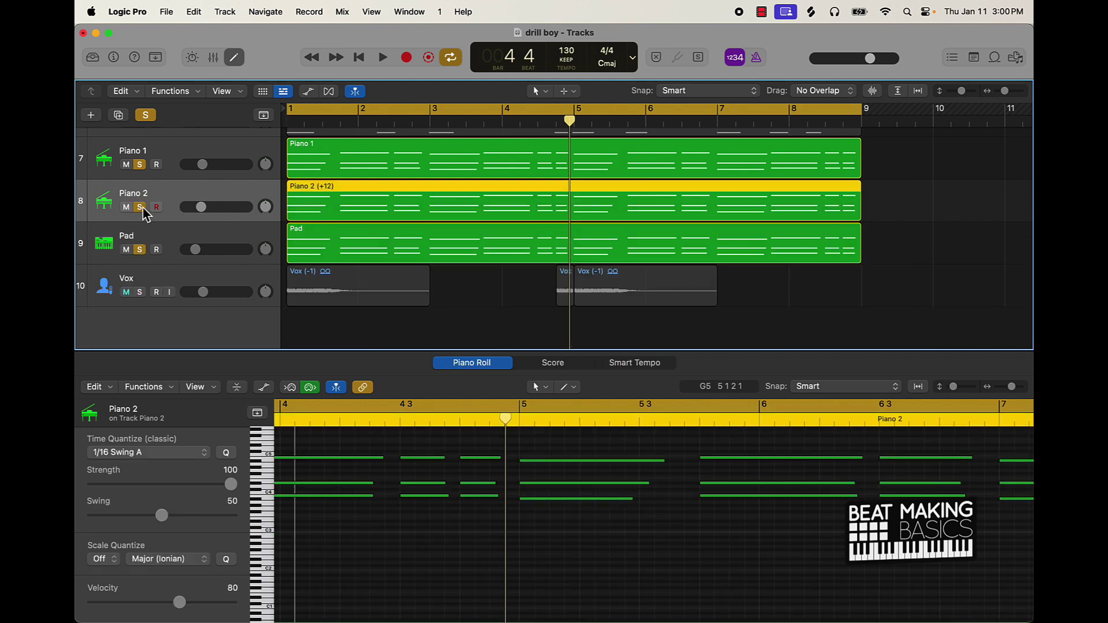
{"action": "key", "text": "space"}
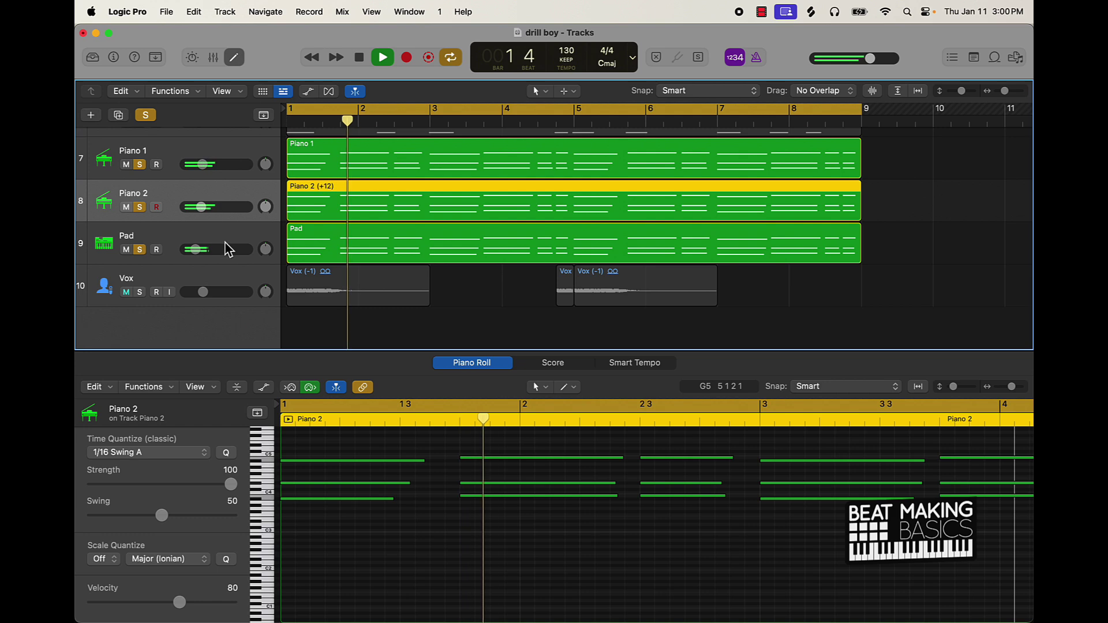
{"action": "scroll", "coordinate": [223, 248], "scroll_direction": "up", "scroll_amount": 3}
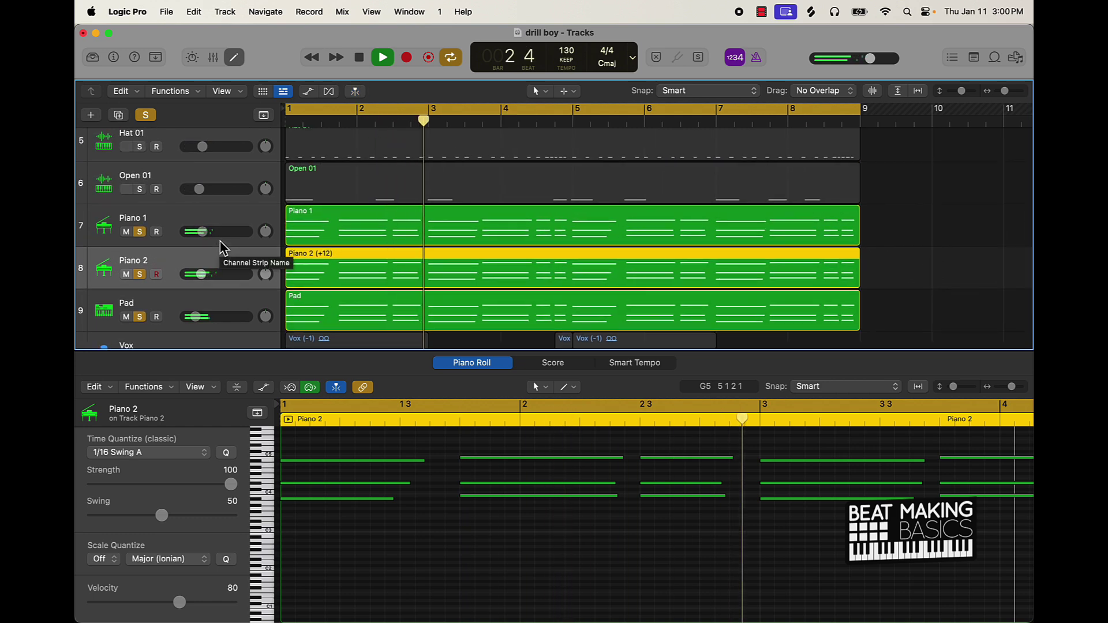
{"action": "scroll", "coordinate": [223, 248], "scroll_direction": "down", "scroll_amount": 1}
{"action": "key", "text": "space"}
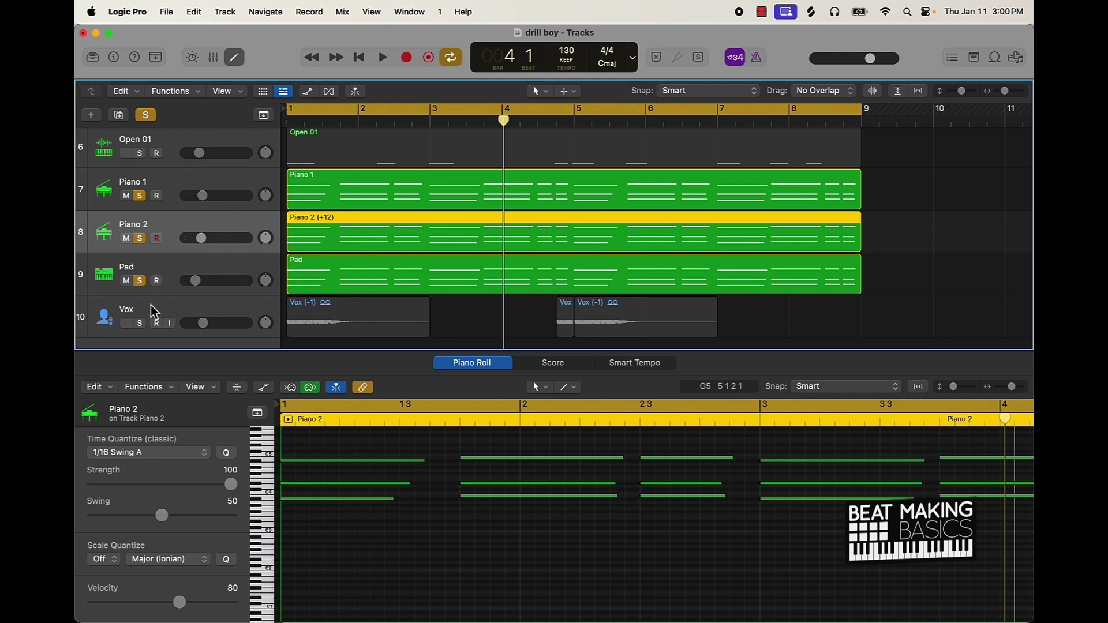
- Solo the Vox track too and show its channel strip in the inspector
{"action": "left_click", "coordinate": [131, 333]}
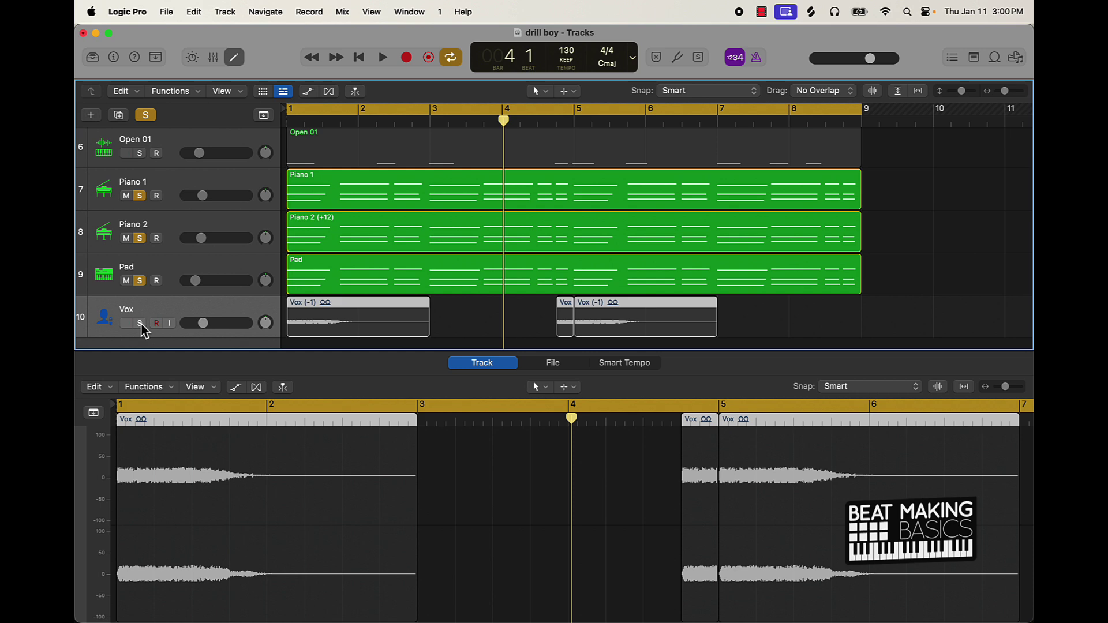
{"action": "left_click", "coordinate": [147, 331]}
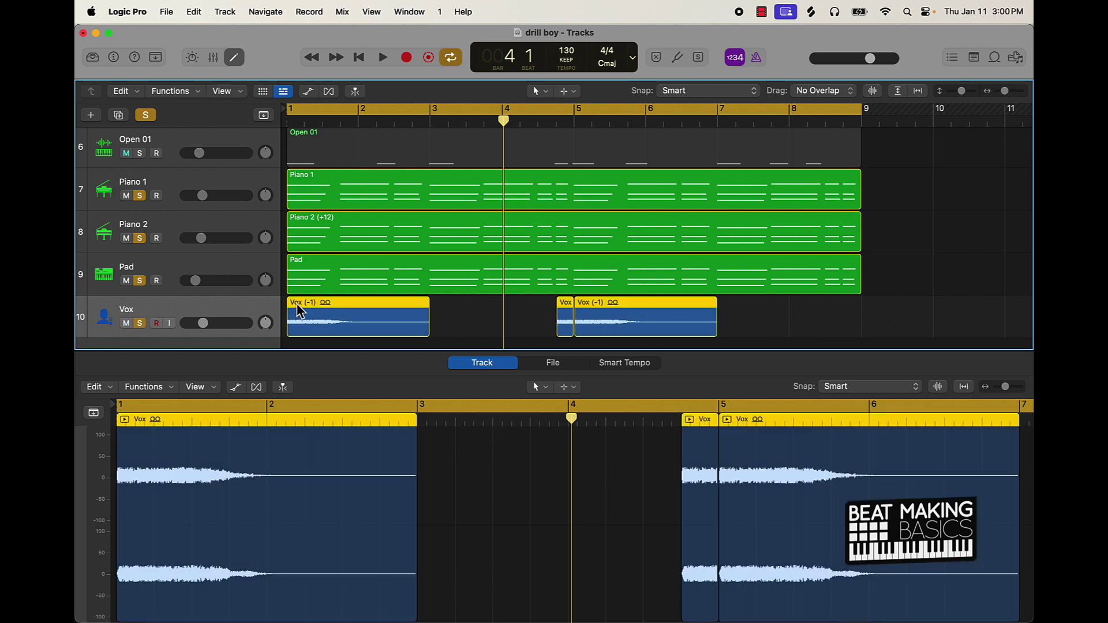
{"action": "left_click", "coordinate": [115, 57]}
- Look through the vox loops of the Vox Melodics sound pack in the Loop Browser, and hide the browser
{"action": "left_click", "coordinate": [994, 57]}
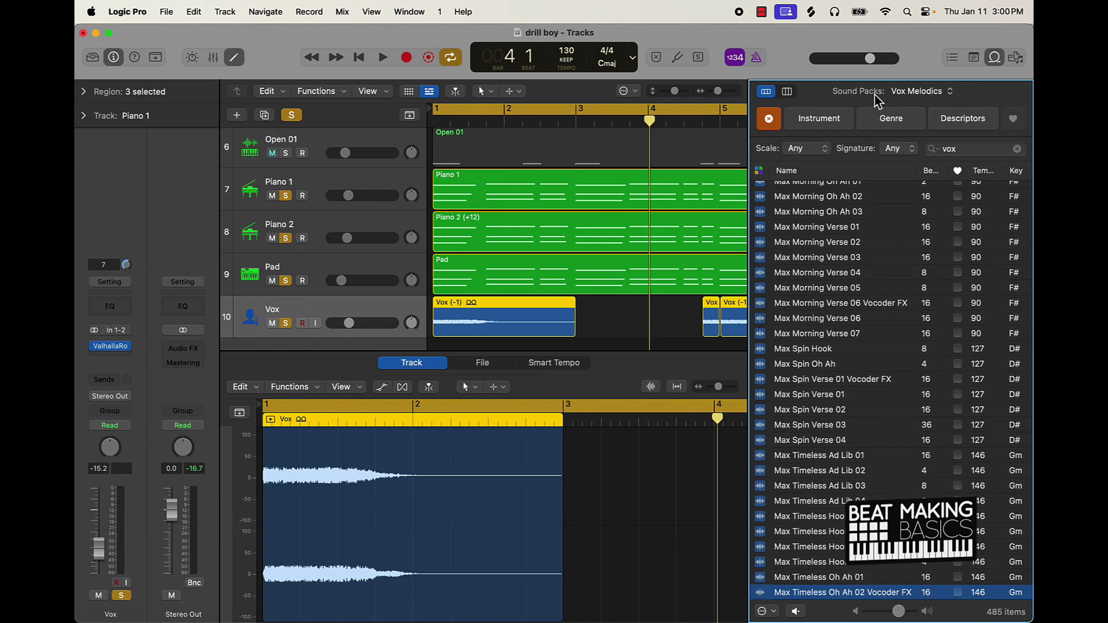
{"action": "scroll", "coordinate": [808, 277], "scroll_direction": "down", "scroll_amount": 15}
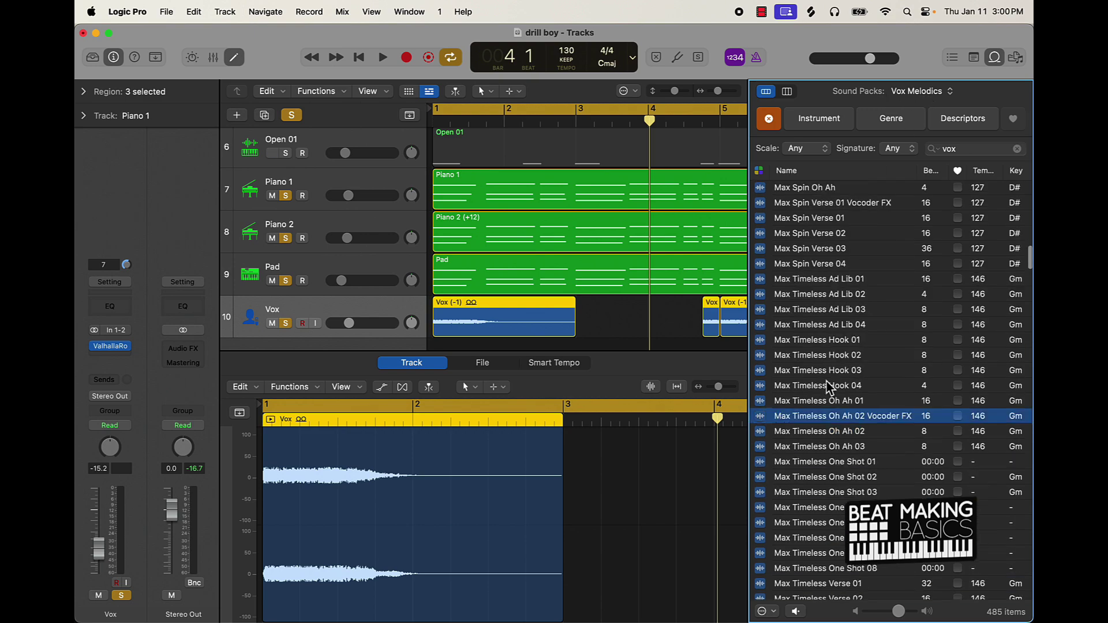
{"action": "scroll", "coordinate": [811, 262], "scroll_direction": "up", "scroll_amount": 20}
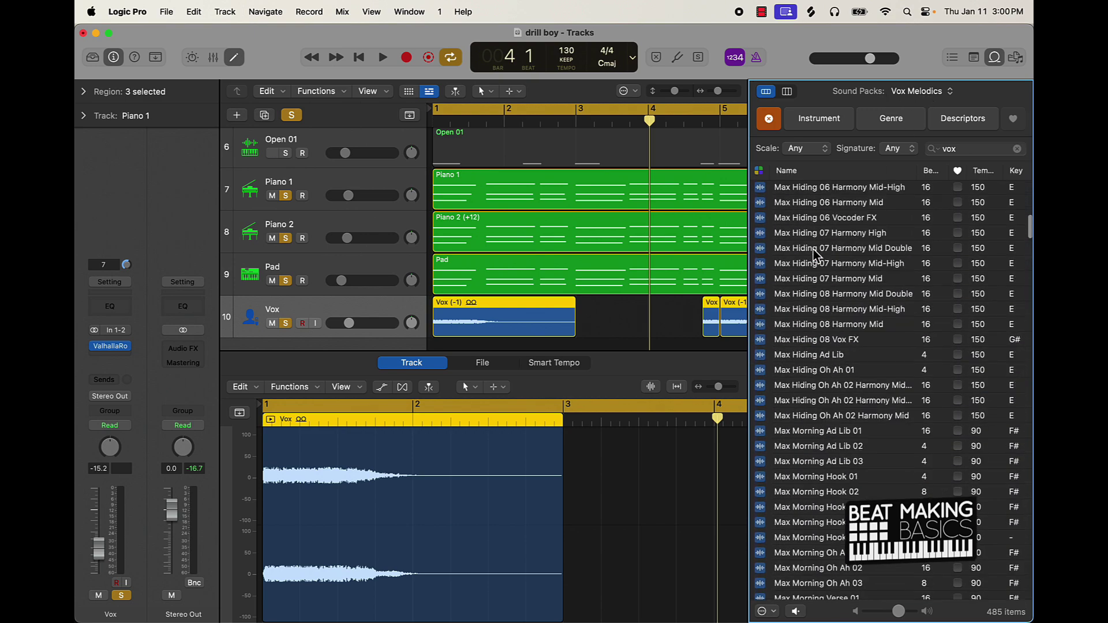
{"action": "left_click", "coordinate": [995, 57]}
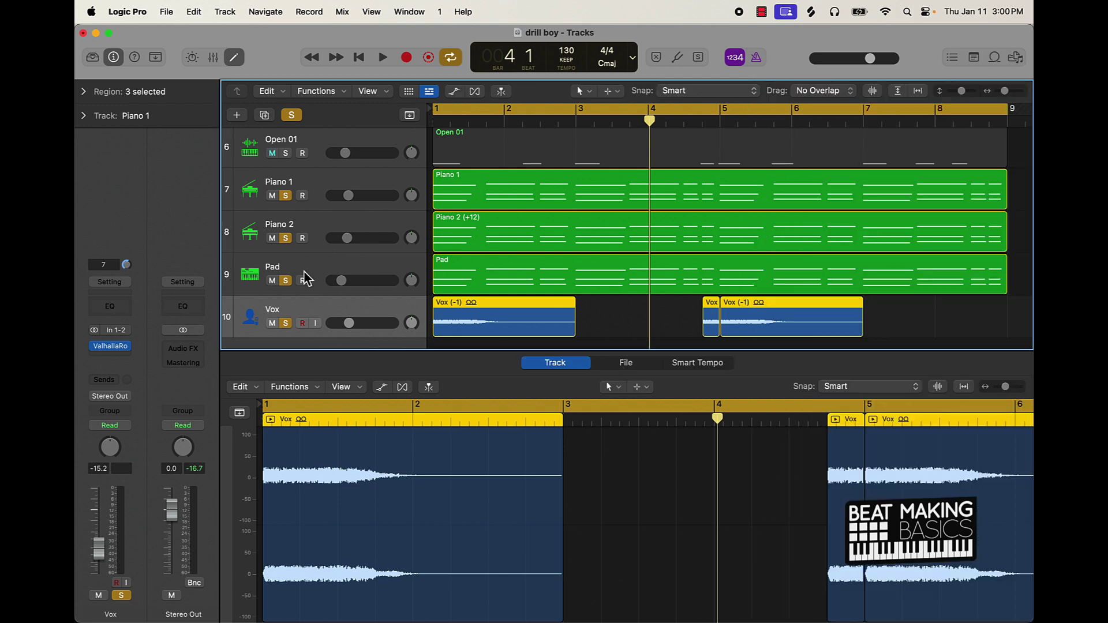
- Inspect the ValhallaRoom reverb on the Vox track and play the soloed melody tracks with the editor area hidden
{"action": "left_click", "coordinate": [113, 348]}
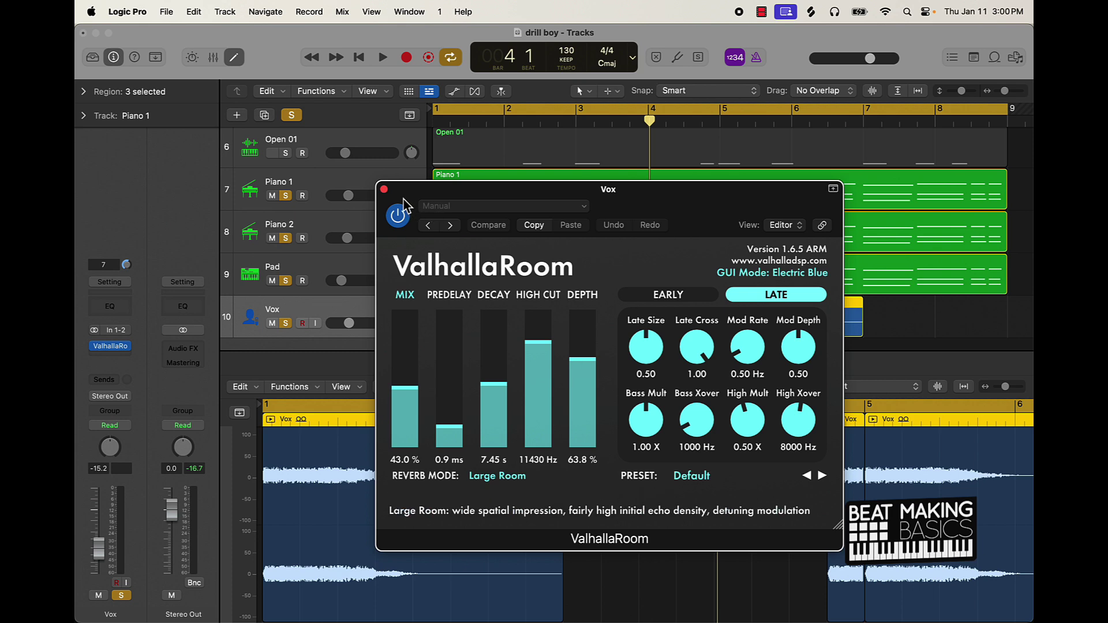
{"action": "left_click", "coordinate": [384, 190]}
{"action": "key", "text": "space"}
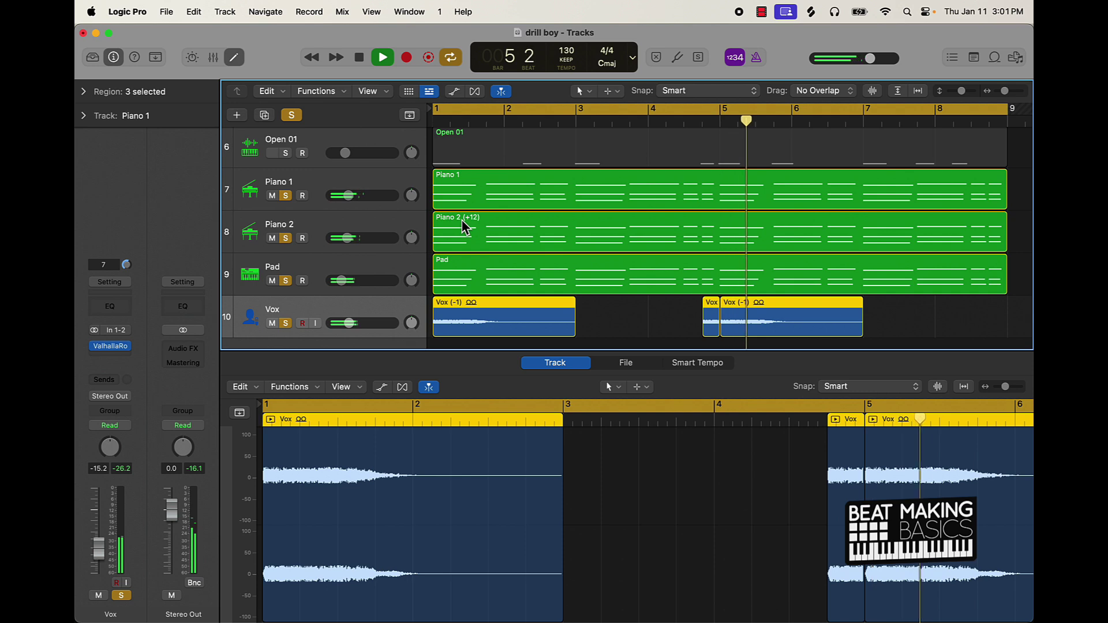
{"action": "left_click", "coordinate": [239, 59]}
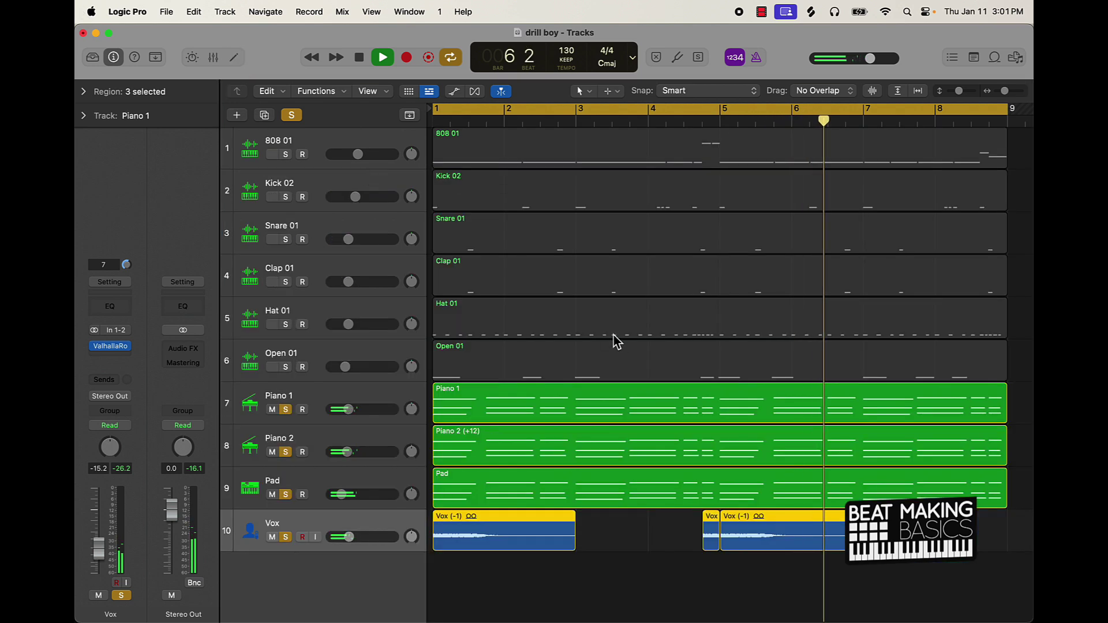
{"action": "key", "text": "space"}
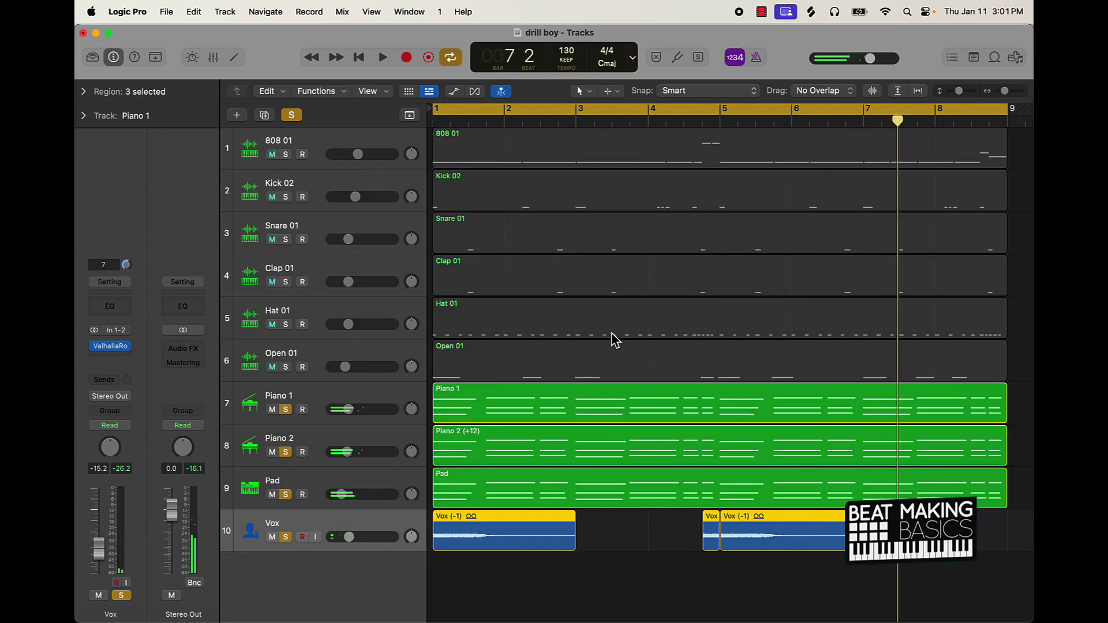
- Solo the Clap 01 track as well and play it together with the melody tracks
{"action": "left_click", "coordinate": [334, 272]}
{"action": "left_click", "coordinate": [285, 282]}
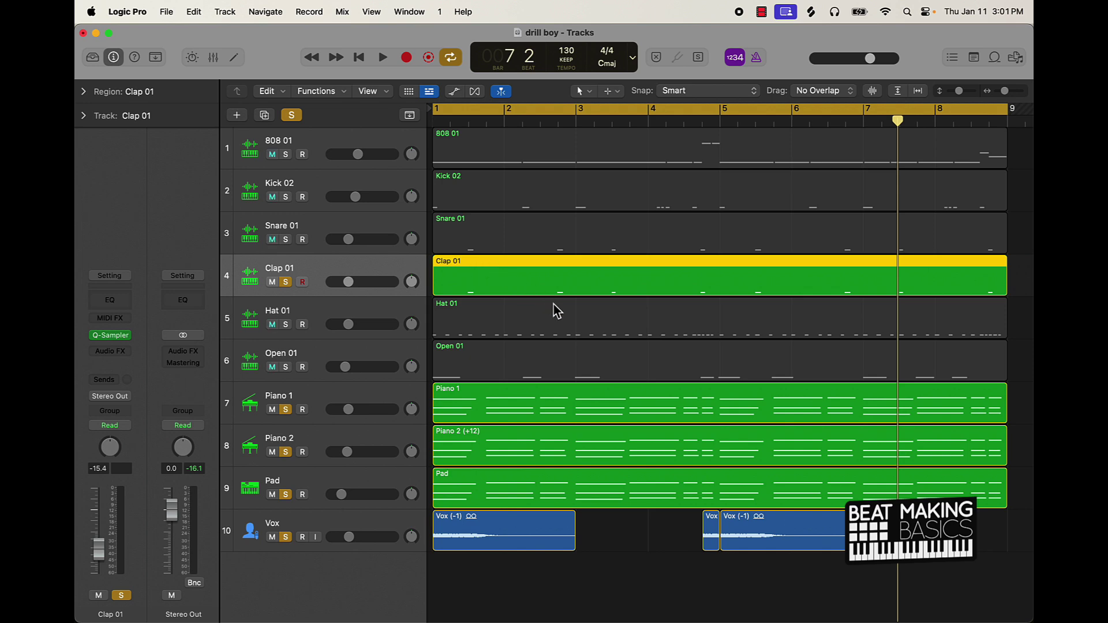
{"action": "key", "text": "space"}
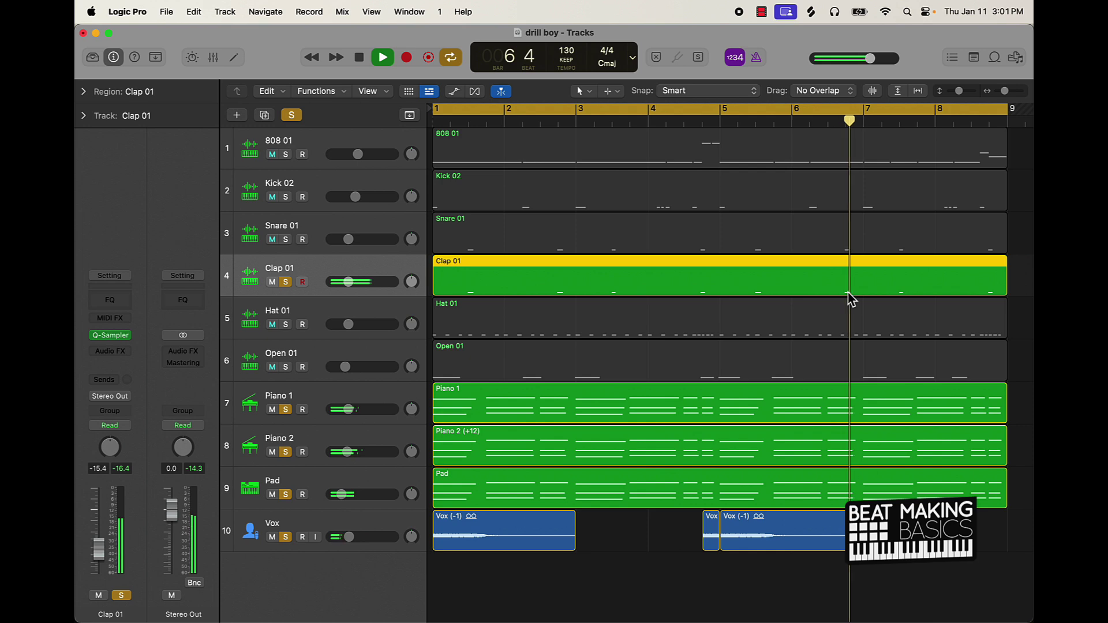
{"action": "key", "text": "space"}
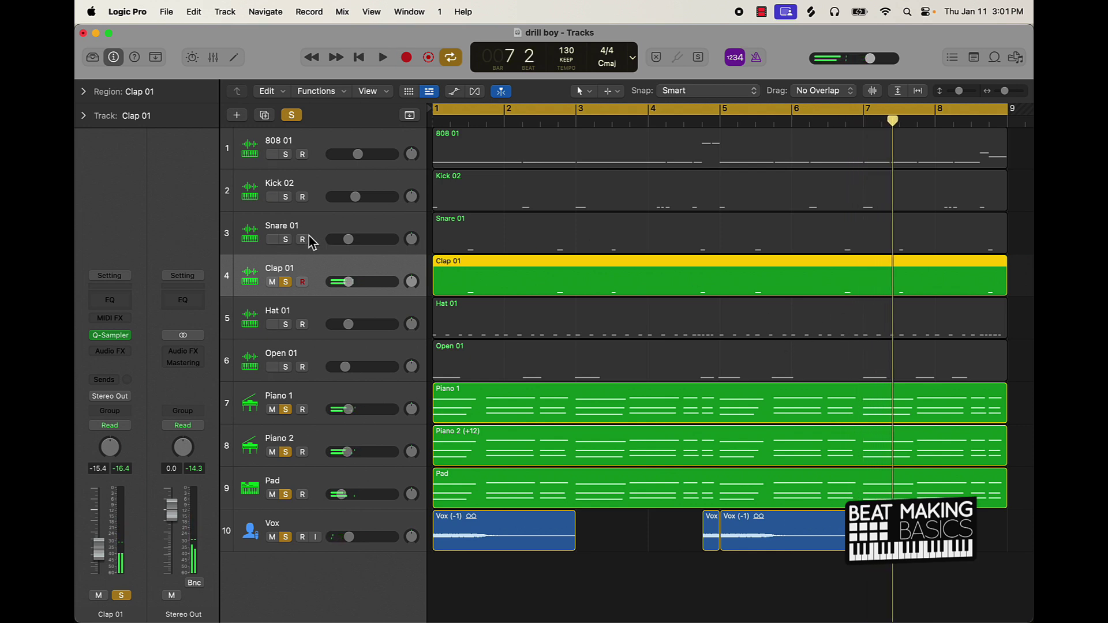
- Add Snare 01 to the soloed tracks and play it layered with the clap
{"action": "left_click", "coordinate": [285, 239]}
{"action": "left_click", "coordinate": [354, 229]}
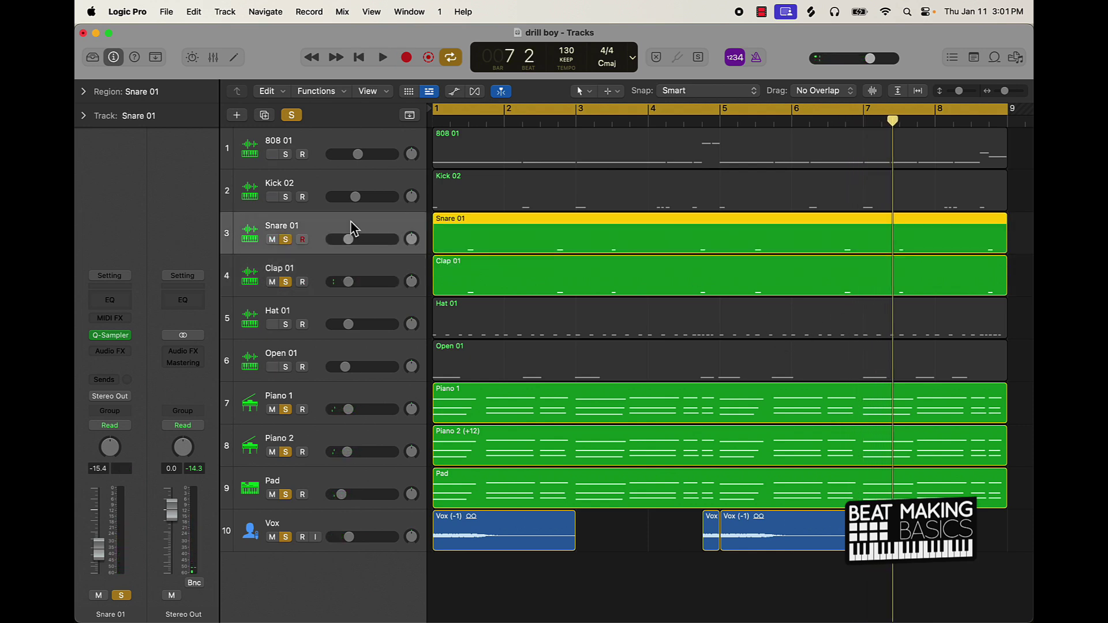
{"action": "key", "text": "space"}
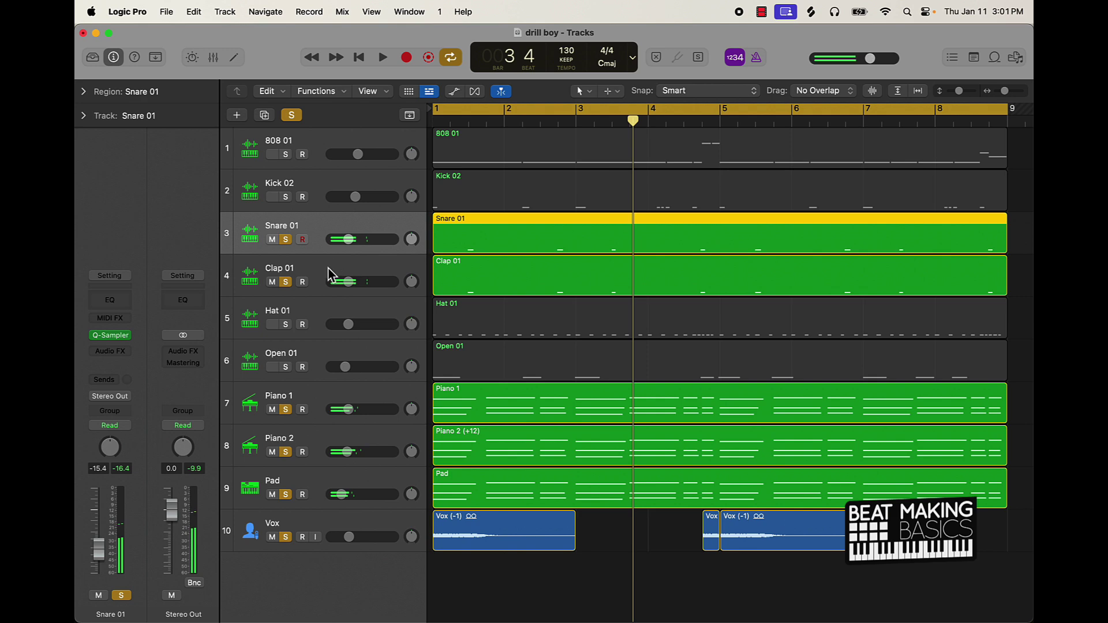
- Solo the Hat 01 track too and audition its hi-hat sound with Musical Typing
{"action": "left_click", "coordinate": [289, 325]}
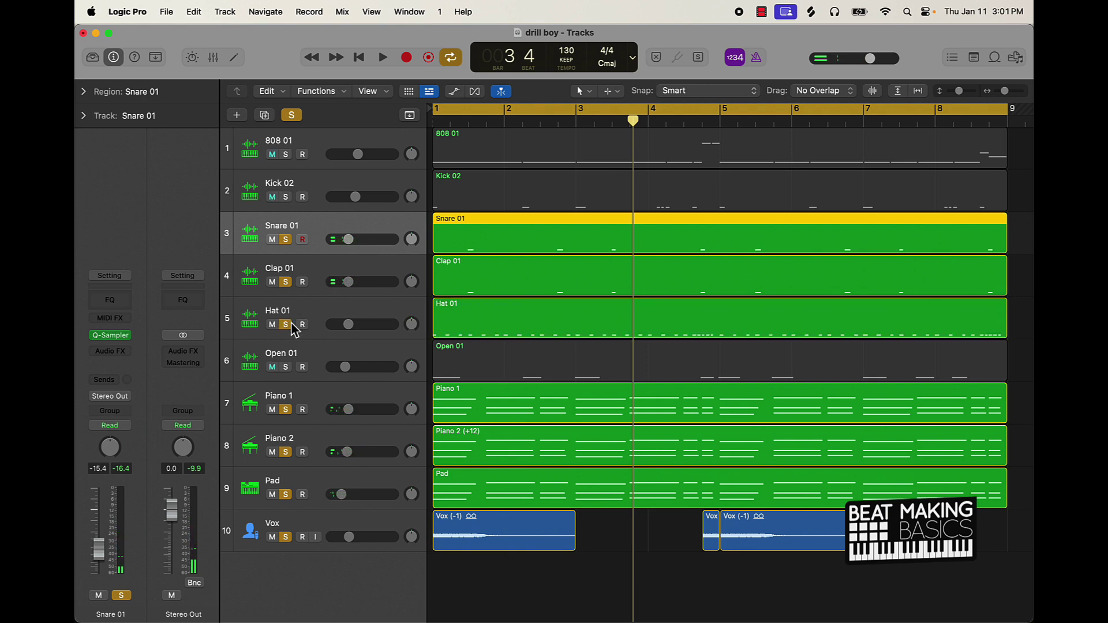
{"action": "left_click", "coordinate": [314, 325]}
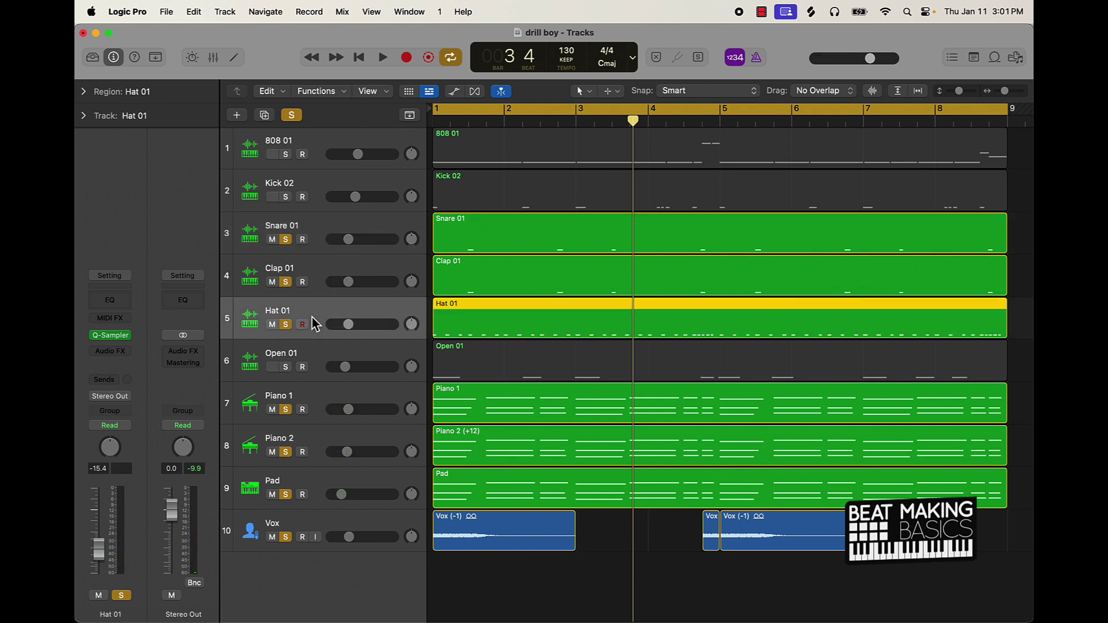
{"action": "key", "text": "super+k"}
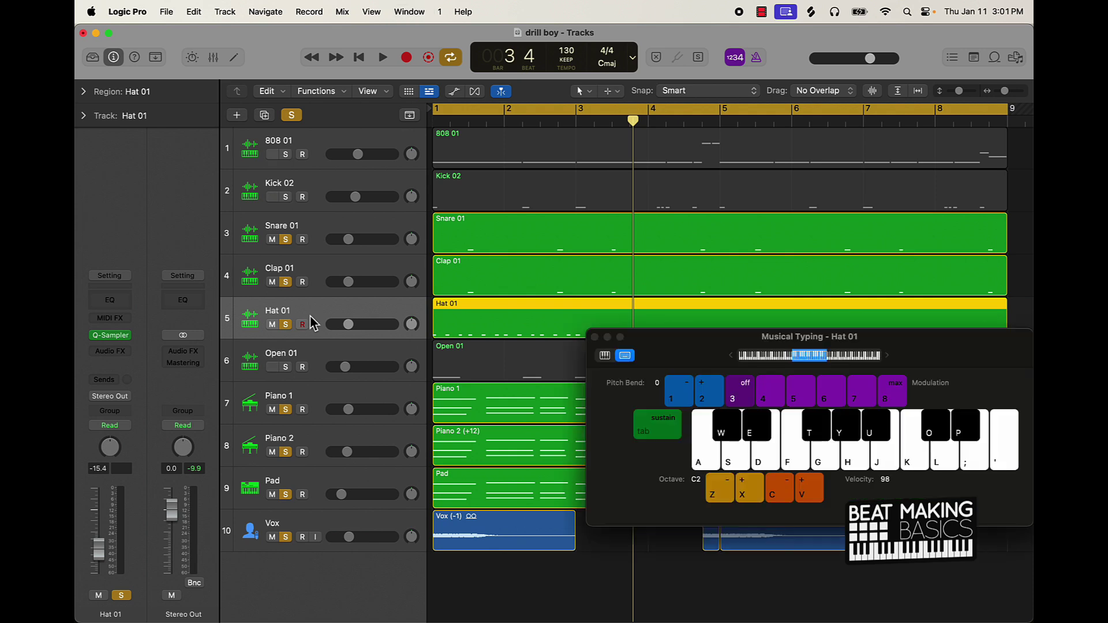
{"action": "key", "text": "k"}
{"action": "key", "text": "k"}
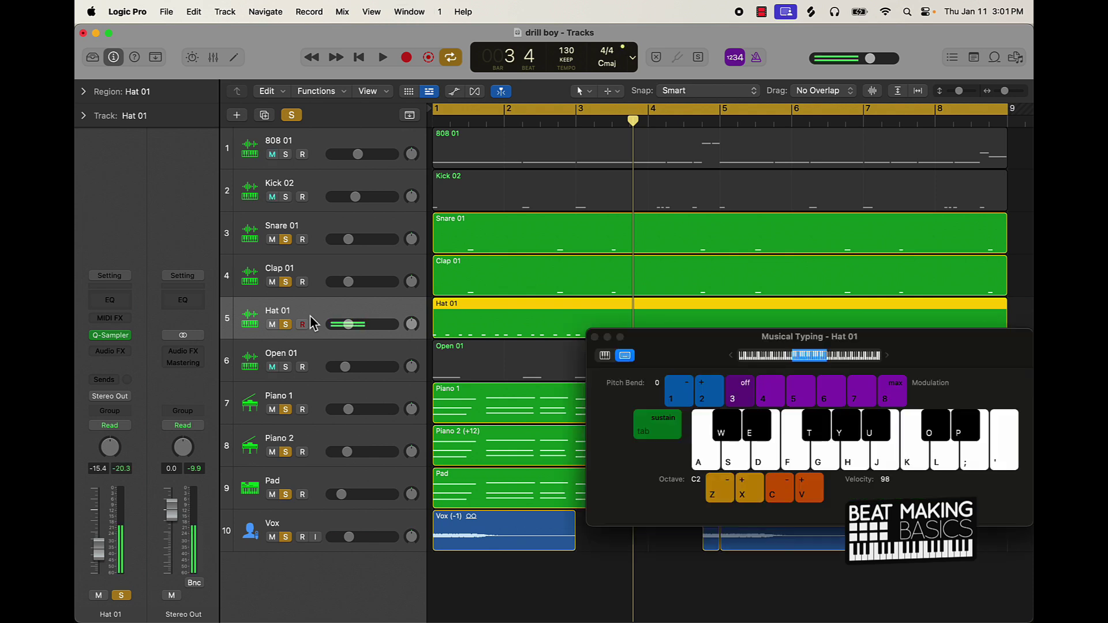
{"action": "key", "text": "k"}
{"action": "key", "text": "k"}
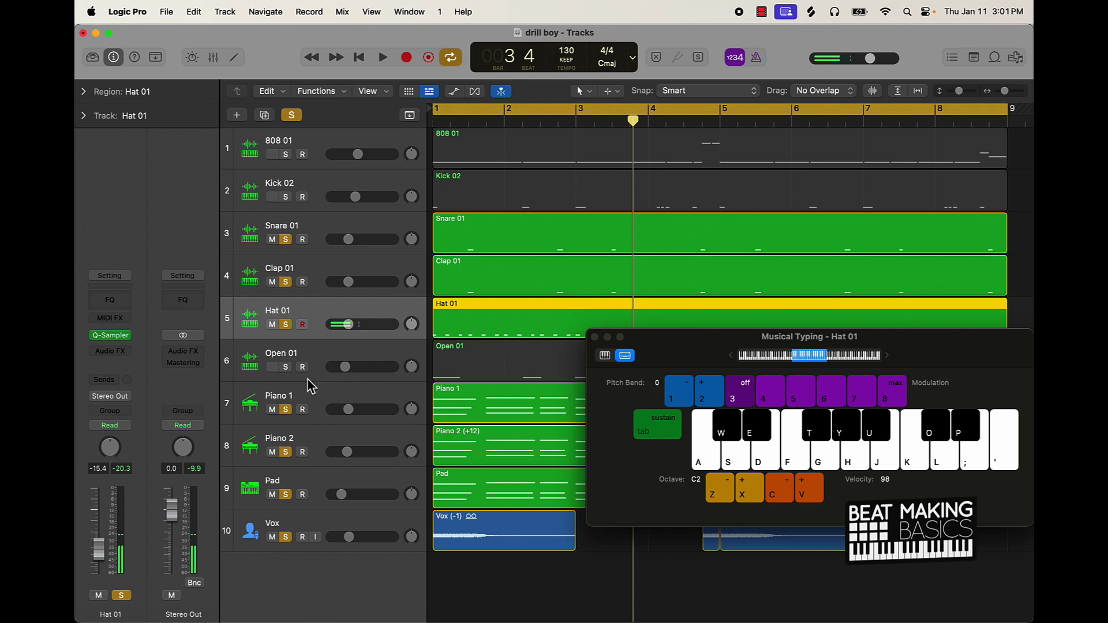
{"action": "left_click", "coordinate": [595, 337]}
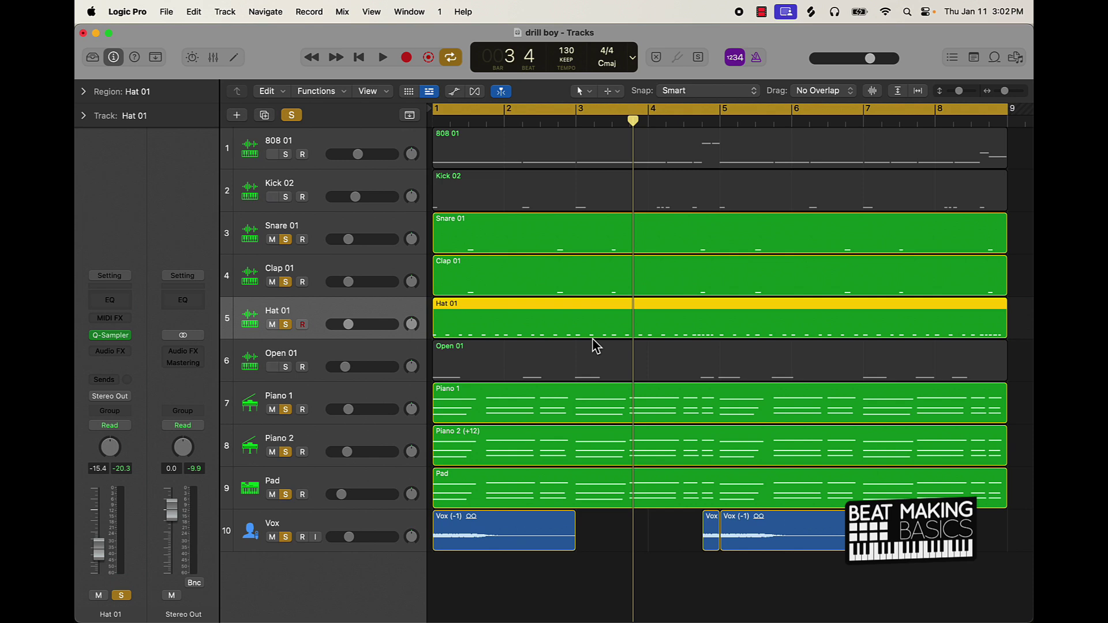
- Play the soloed tracks with the hi-hat, and again with Open 01 added to the solo
{"action": "key", "text": "space"}
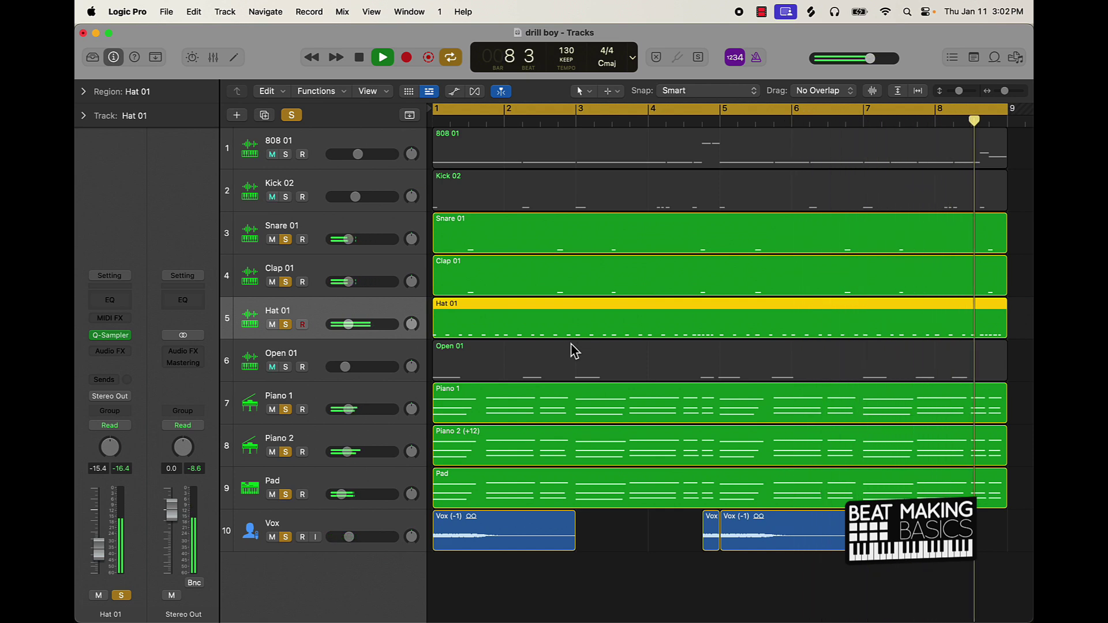
{"action": "key", "text": "space"}
{"action": "left_click", "coordinate": [286, 367]}
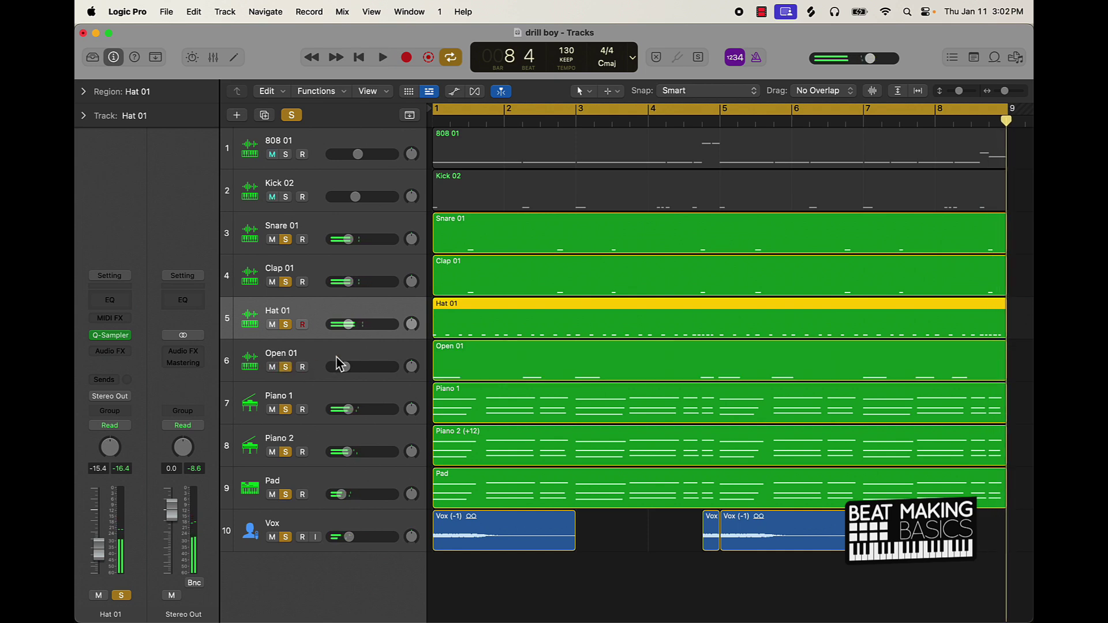
{"action": "left_click", "coordinate": [346, 366]}
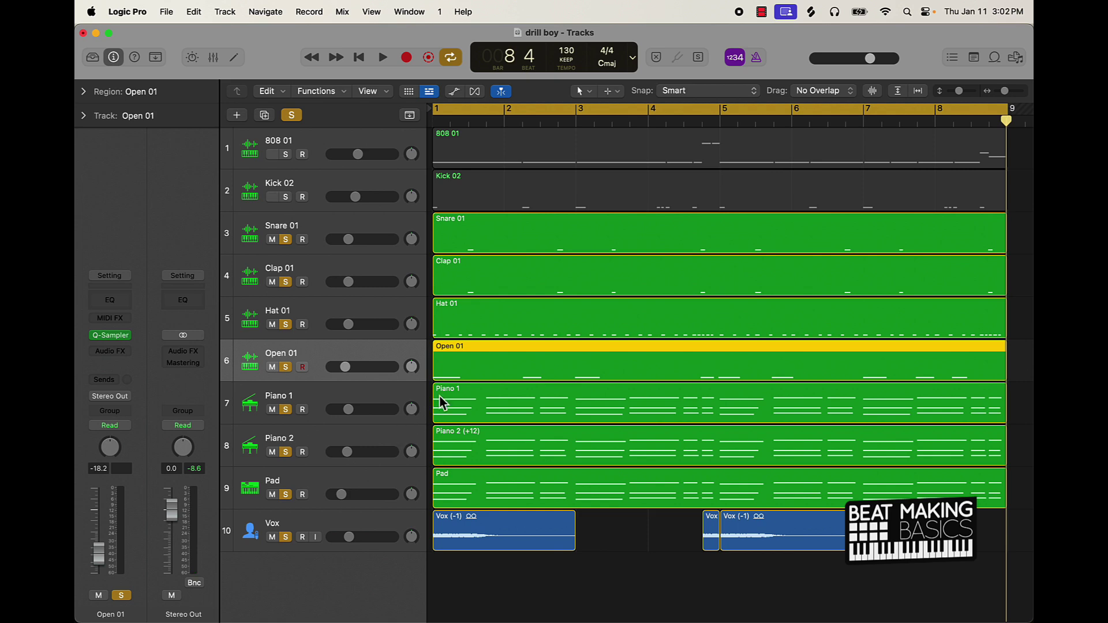
{"action": "key", "text": "space"}
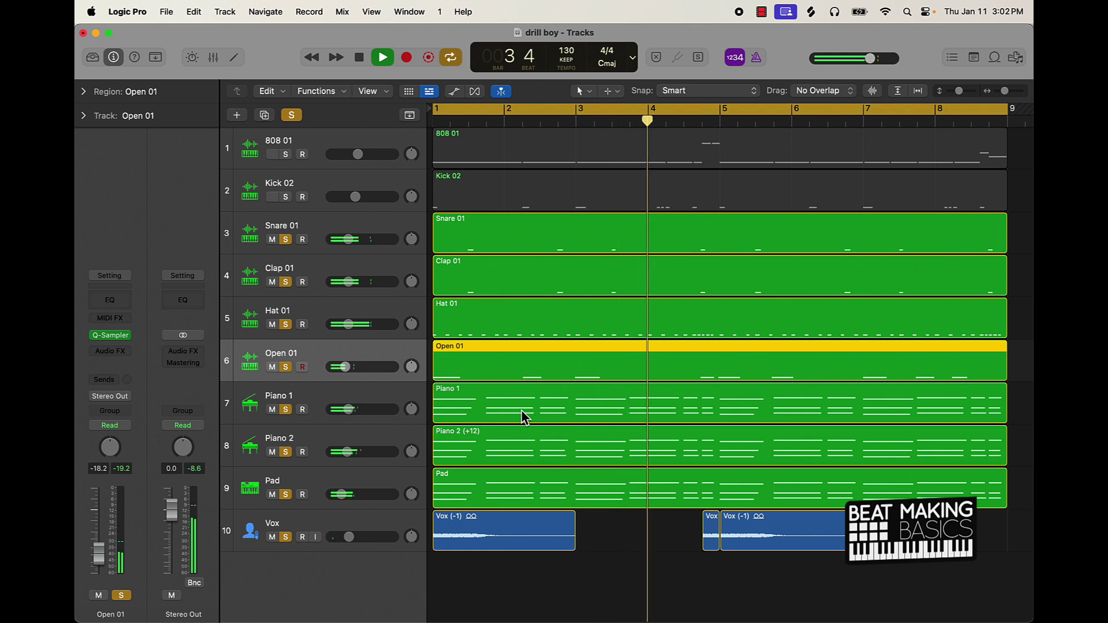
{"action": "key", "text": "space"}
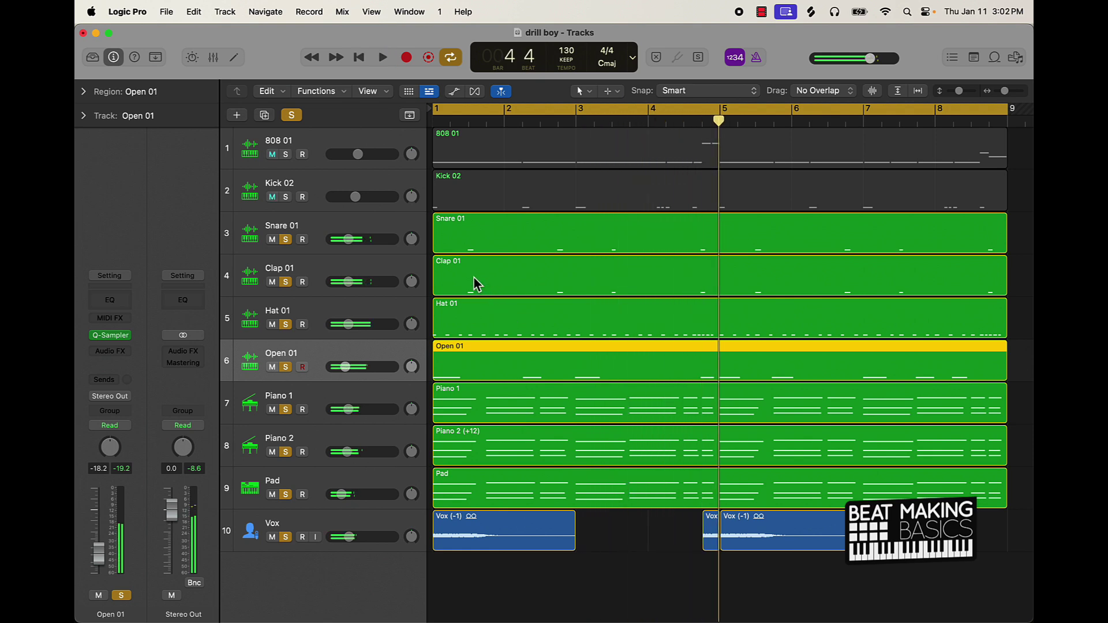
- Add Kick 02 to the soloed tracks and play the beat with the kick
{"action": "left_click", "coordinate": [285, 198]}
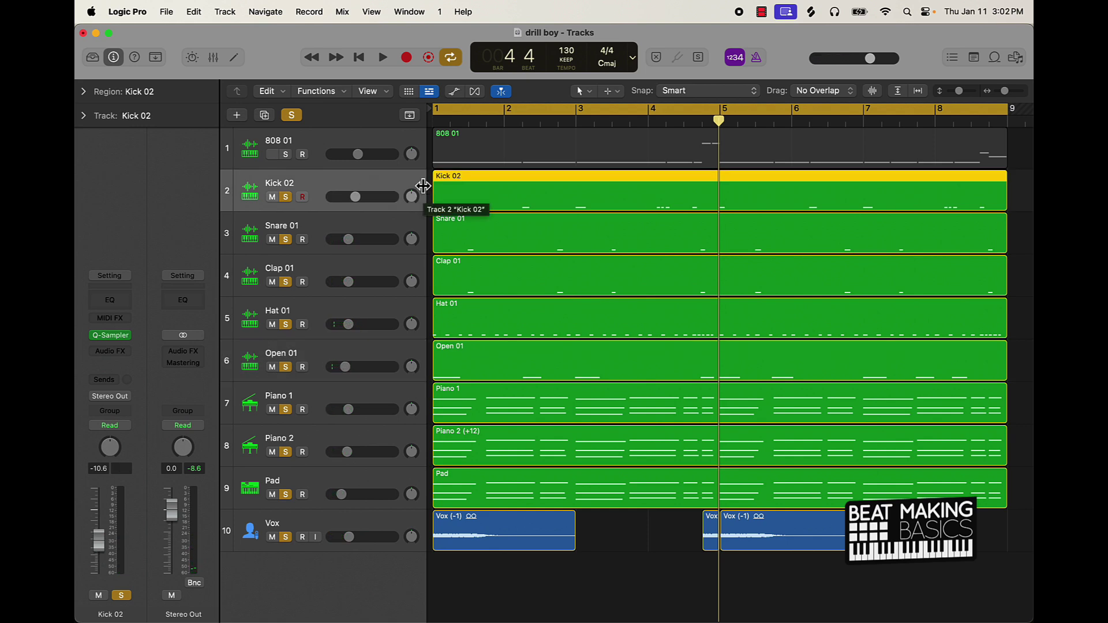
{"action": "key", "text": "space"}
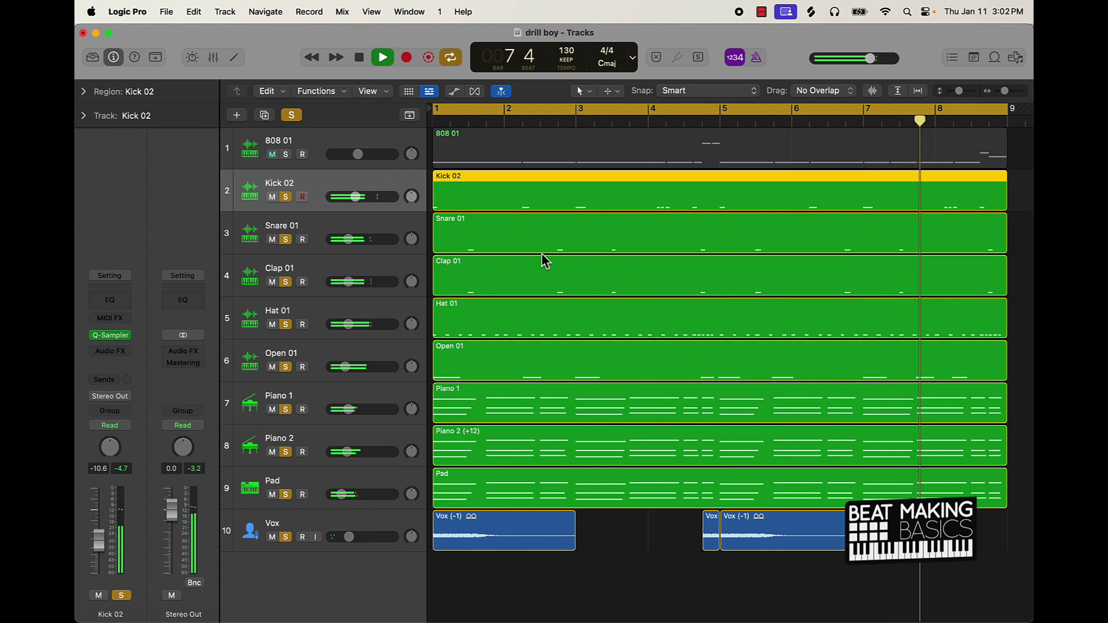
{"action": "key", "text": "space"}
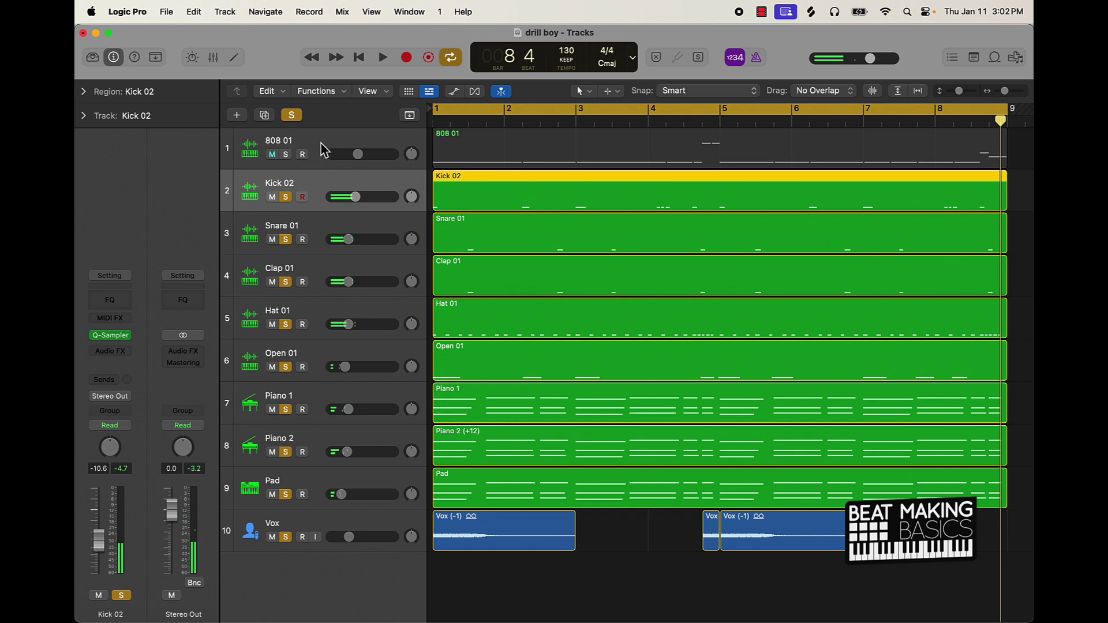
- Solo the 808 01 track and create a software instrument track below it with a stereo Quick Sampler
{"action": "left_click", "coordinate": [311, 148]}
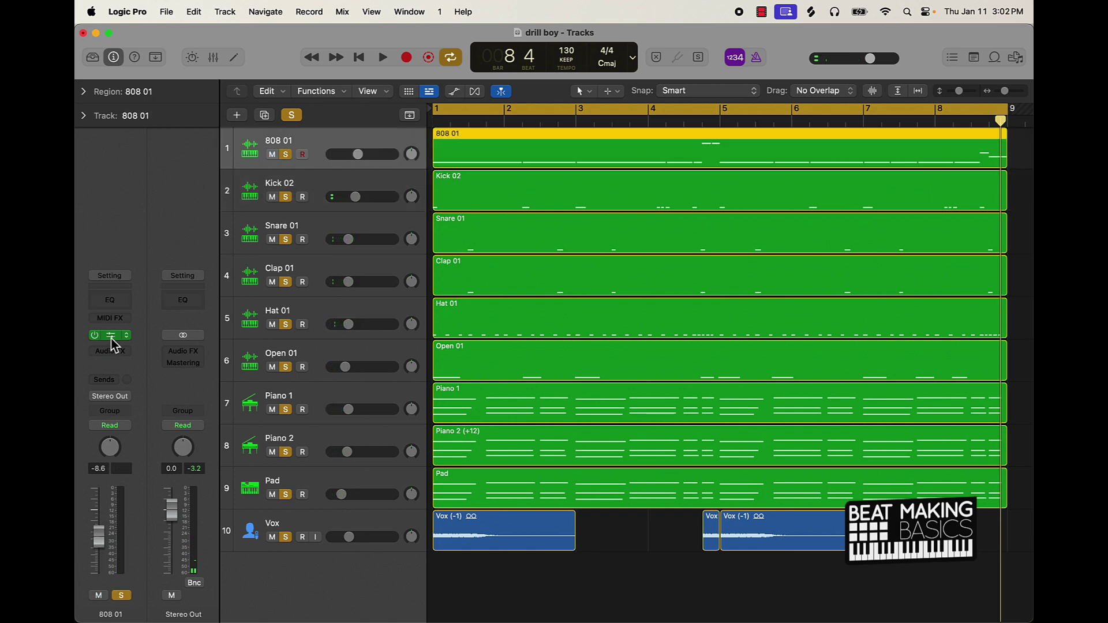
{"action": "left_click", "coordinate": [243, 116]}
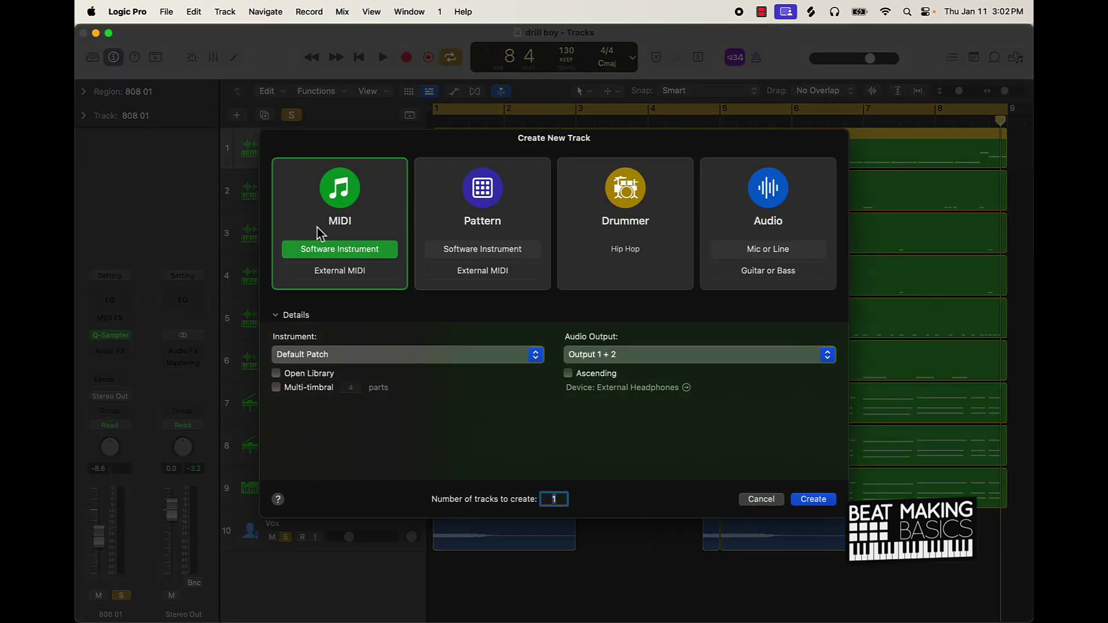
{"action": "left_click", "coordinate": [328, 353]}
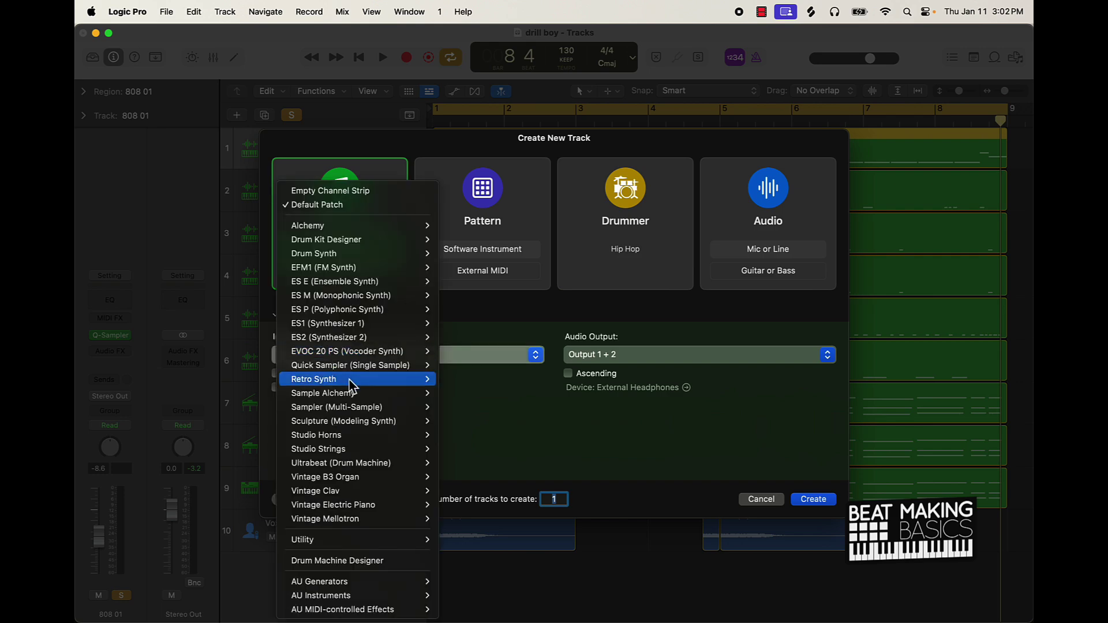
{"action": "mouse_move", "coordinate": [350, 365]}
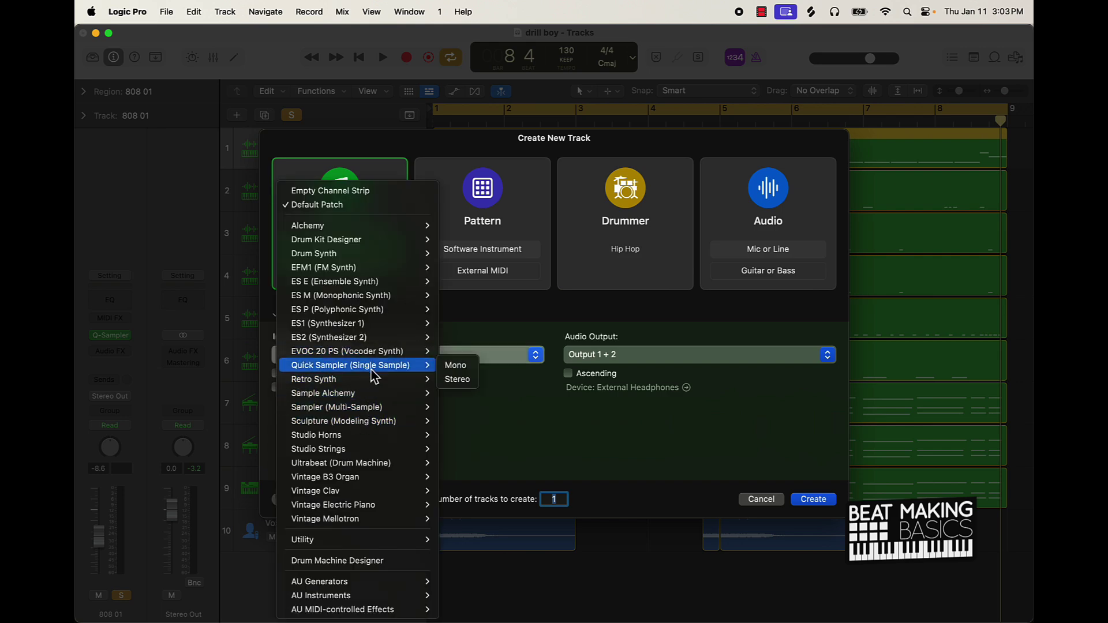
{"action": "left_click", "coordinate": [469, 379]}
{"action": "left_click", "coordinate": [823, 502]}
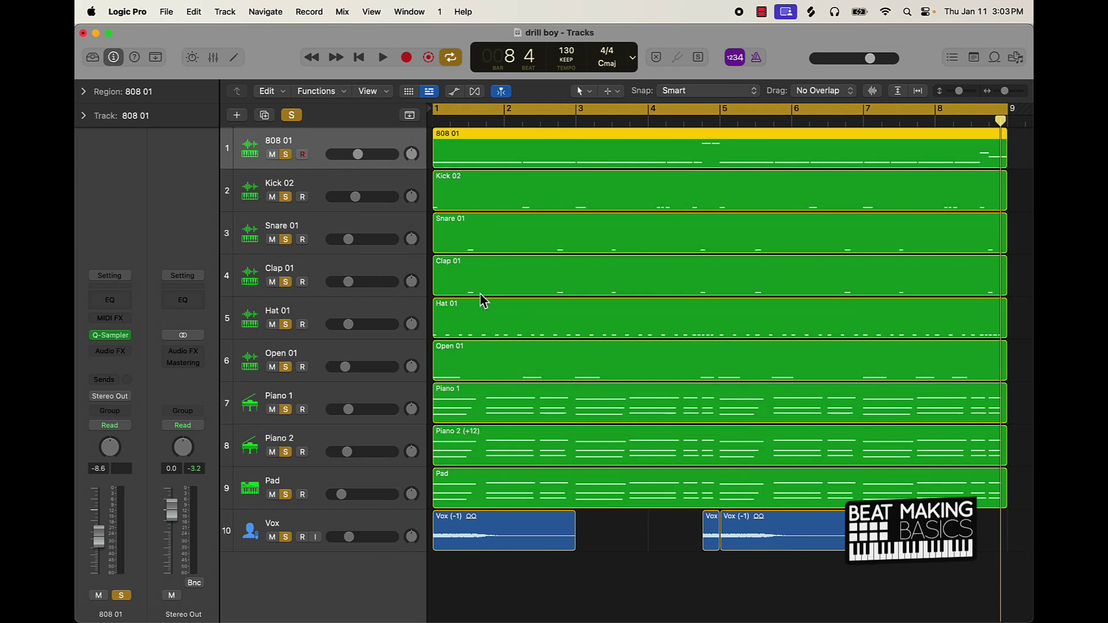
- View the available presets of the new track's Quick Sampler and leave the default preset selected
{"action": "left_click_drag", "start_coordinate": [648, 210], "coordinate": [560, 176]}
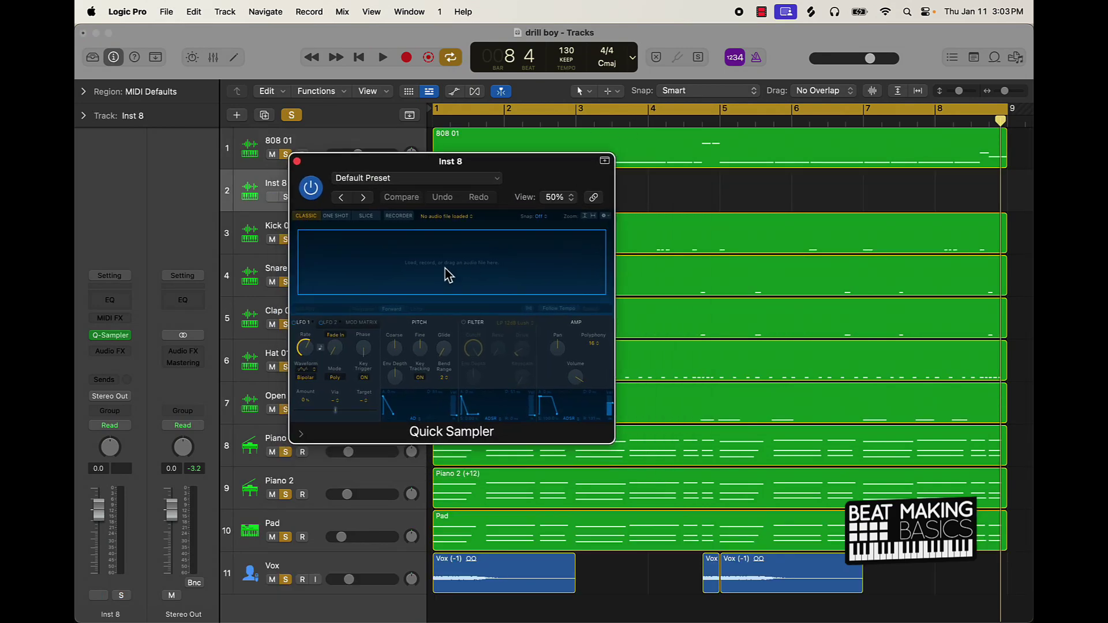
{"action": "left_click", "coordinate": [374, 180]}
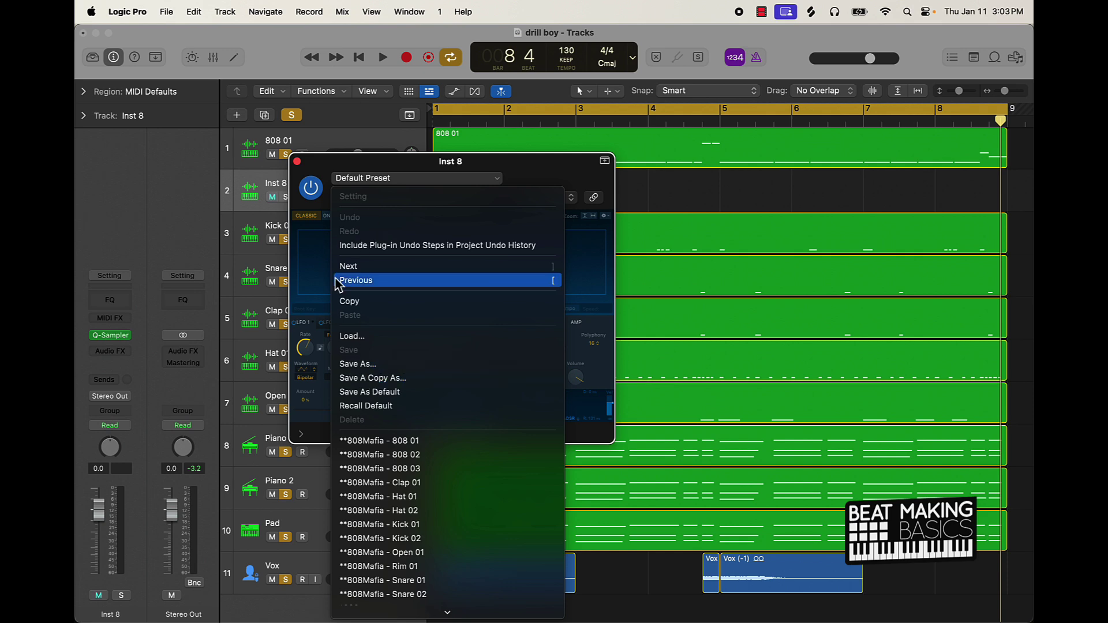
{"action": "left_click", "coordinate": [328, 167]}
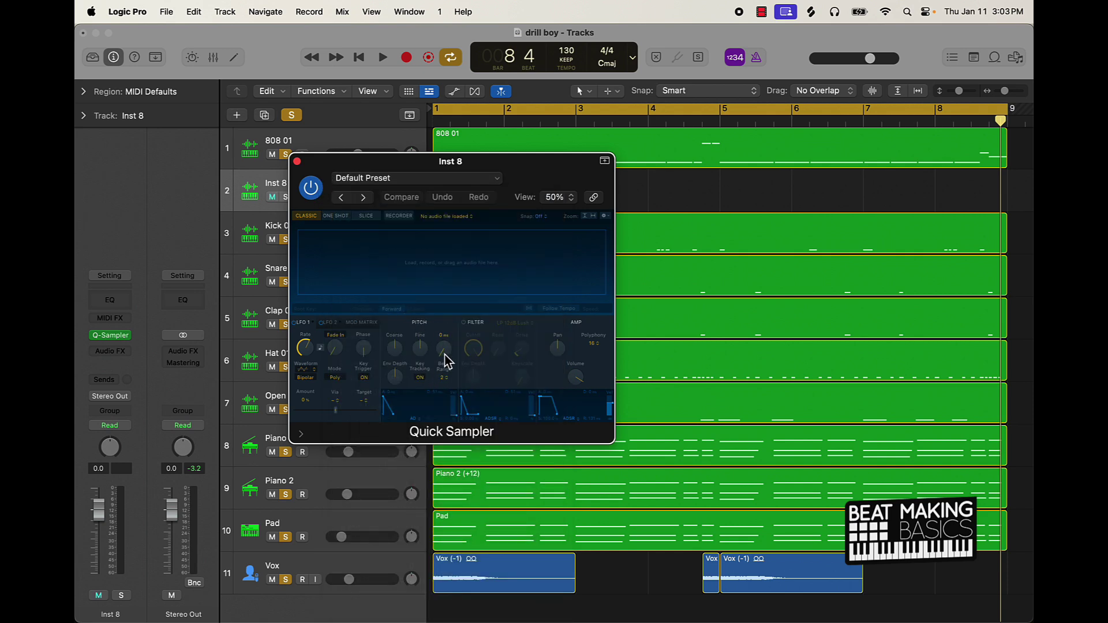
- Raise the Glide in the Inst 8 track's Quick Sampler, close the plug-in window and delete the track
{"action": "left_click_drag", "start_coordinate": [446, 361], "coordinate": [446, 332]}
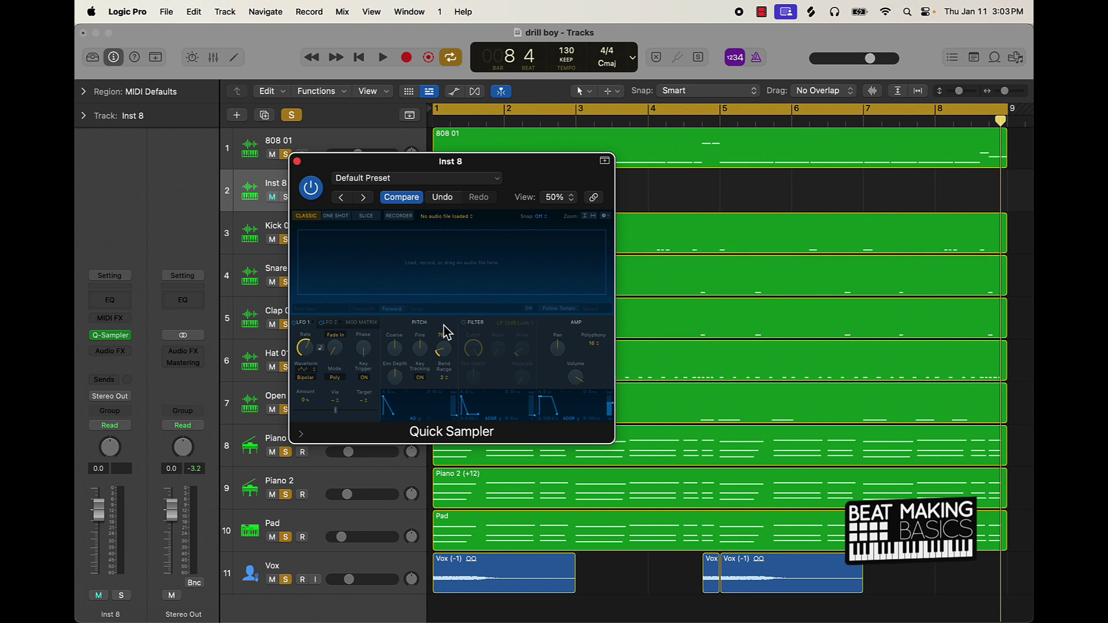
{"action": "left_click", "coordinate": [297, 162]}
{"action": "key", "text": "super+BackSpace"}
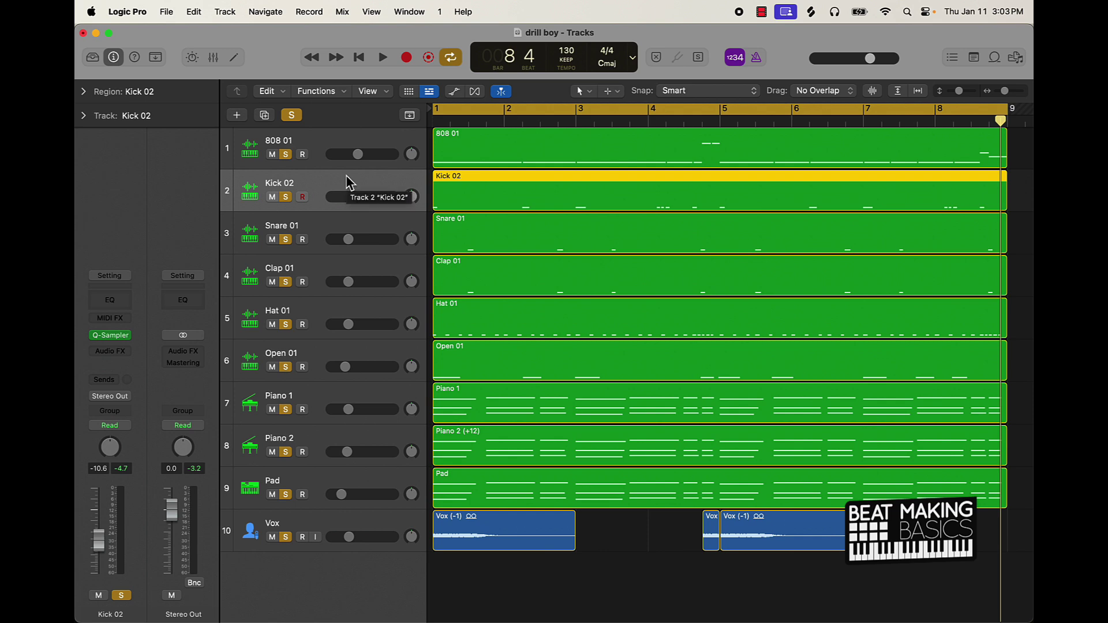
- Examine the Quick Sampler settings of the 808 01 track, including its glide, and close the plug-in window
{"action": "left_click", "coordinate": [326, 153]}
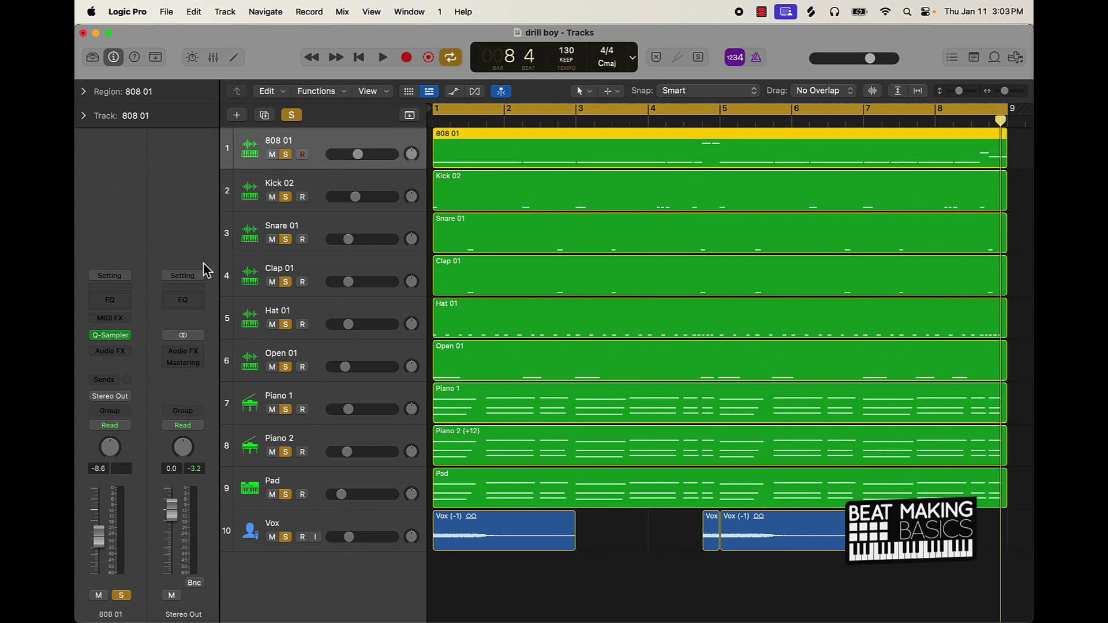
{"action": "left_click", "coordinate": [112, 336]}
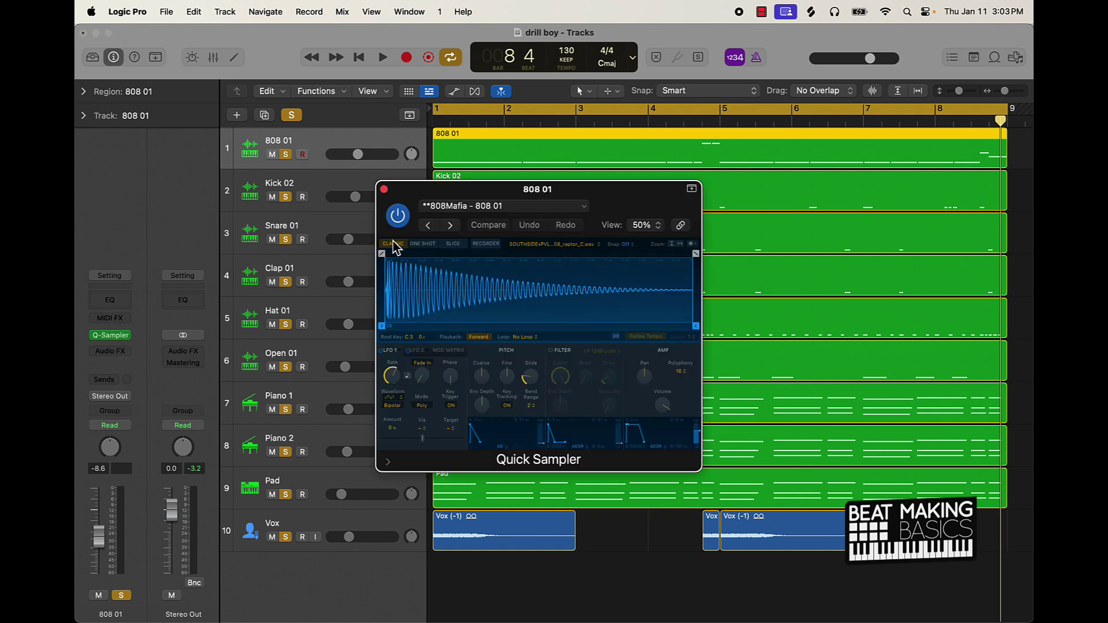
{"action": "left_click", "coordinate": [384, 189]}
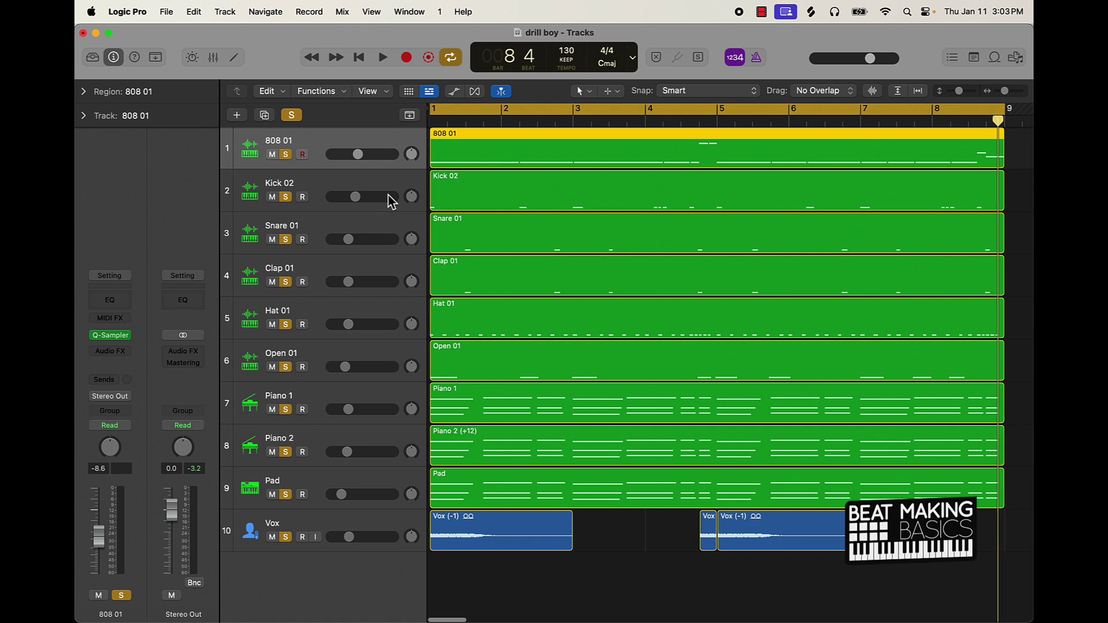
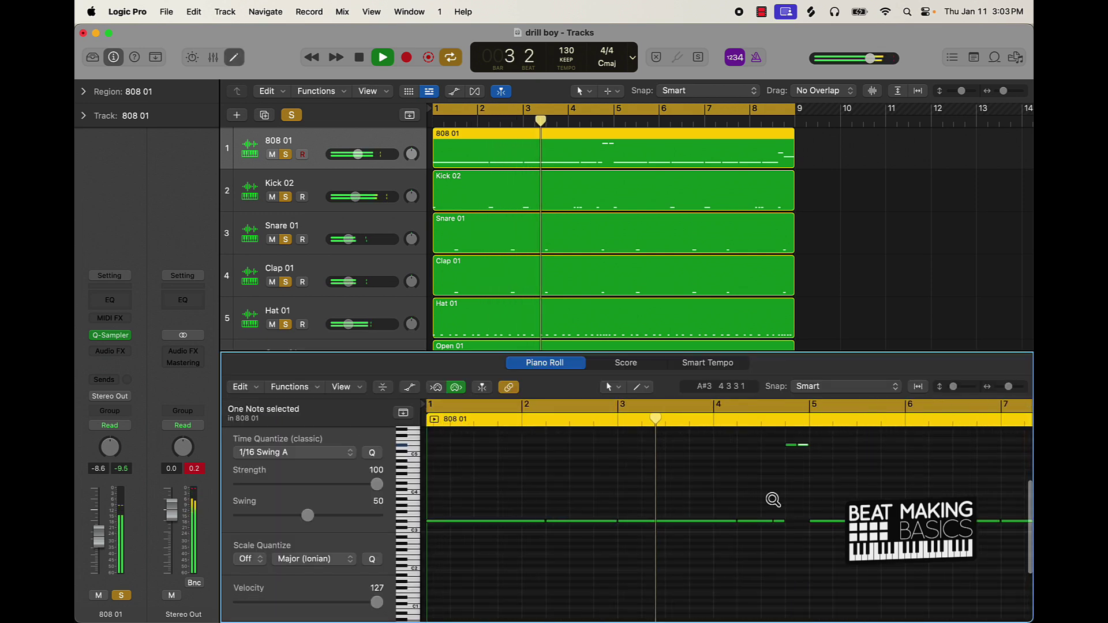
- View all notes of the 808 01 region in the Piano Roll while the beat plays
{"action": "left_click", "coordinate": [797, 499]}
{"action": "key", "text": "z"}
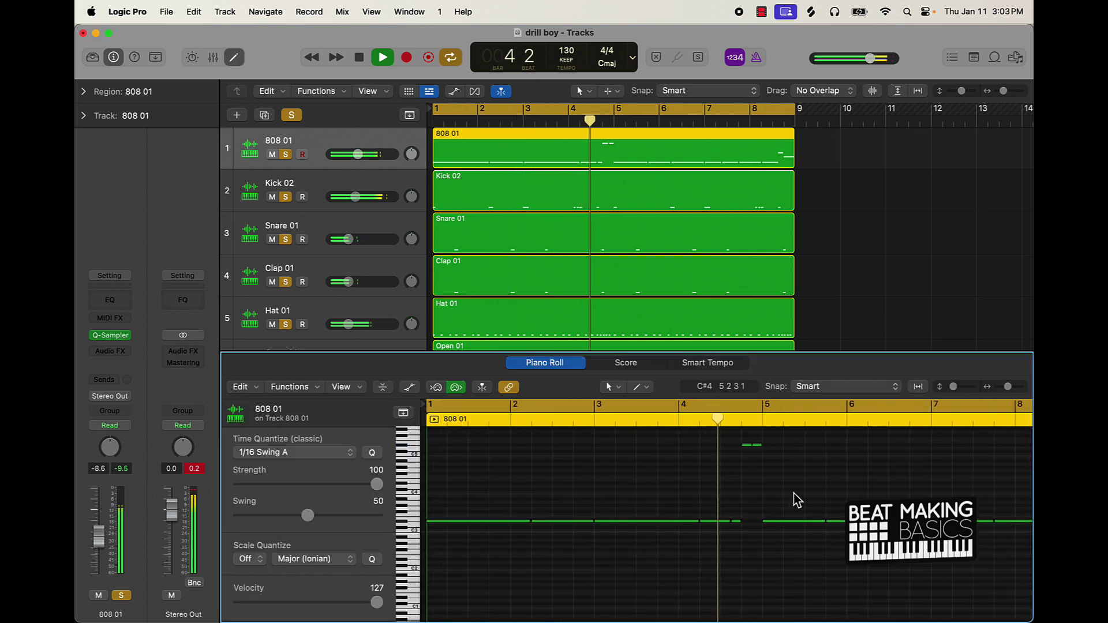
{"action": "left_click", "coordinate": [790, 492], "text": "ctrl+alt"}
{"action": "left_click", "coordinate": [789, 493], "text": "ctrl+alt"}
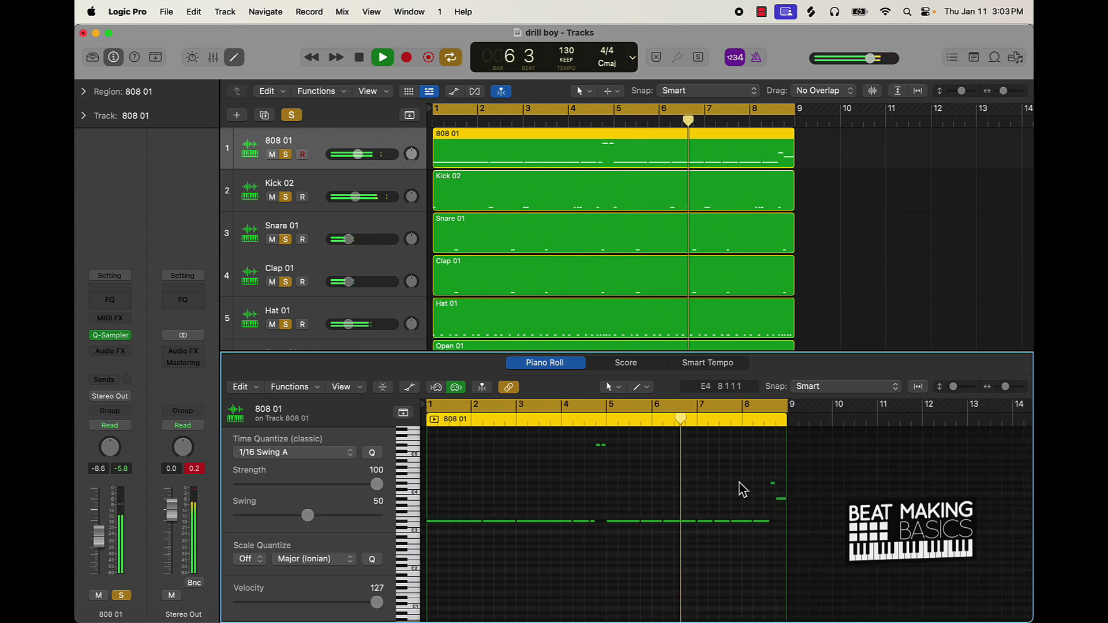
- Unsolo the Pad and Piano 2 tracks during playback, keeping Piano 1 and Vox soloed with the drums and 808
{"action": "scroll", "coordinate": [420, 274], "scroll_direction": "down", "scroll_amount": 6}
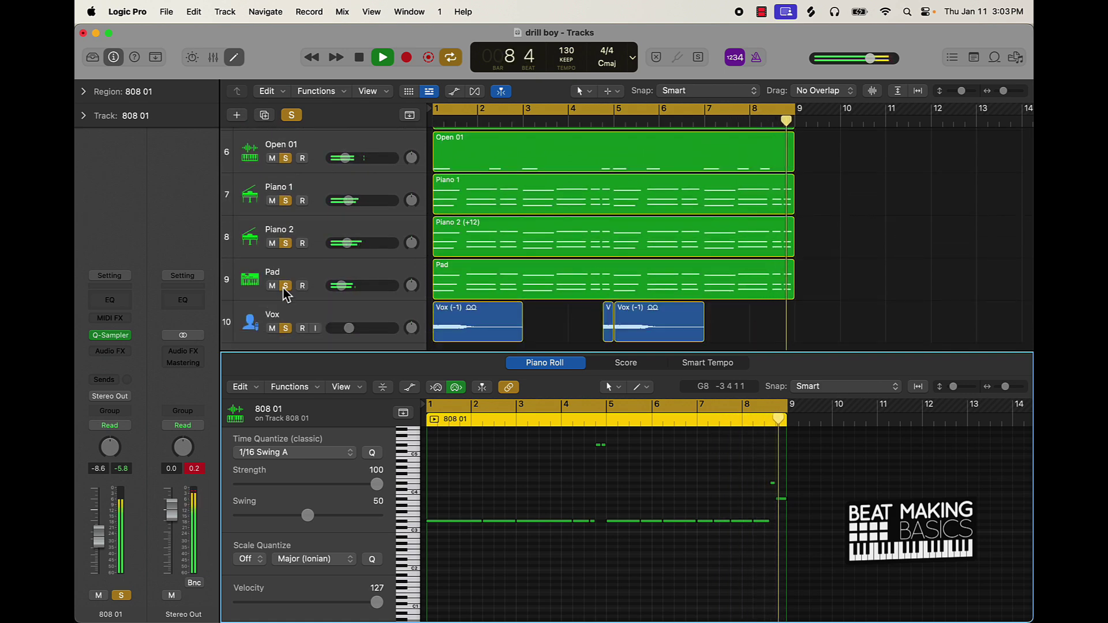
{"action": "left_click_drag", "start_coordinate": [285, 286], "coordinate": [287, 244]}
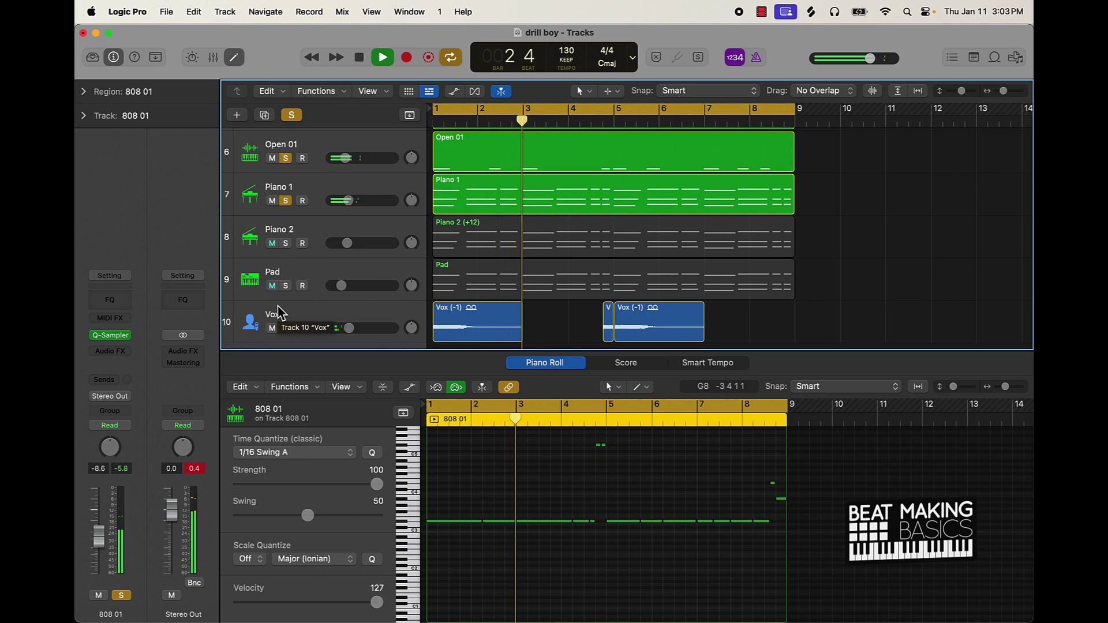
{"action": "left_click", "coordinate": [285, 328]}
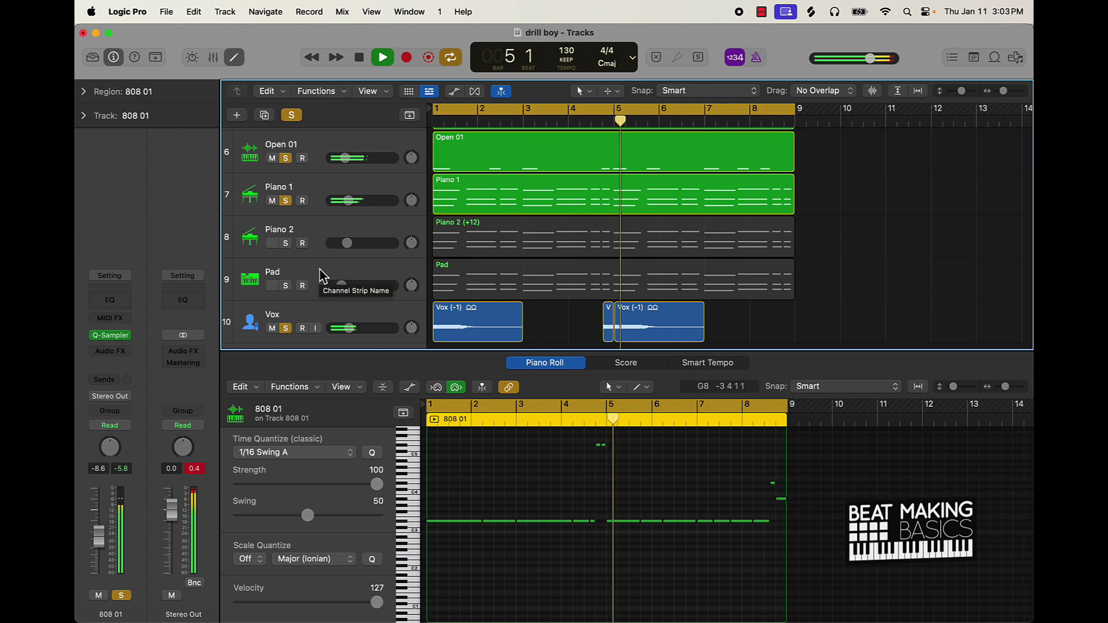
- Switch the solo from Piano 1 to Piano 2 during playback and unsolo the Vox track
{"action": "left_click", "coordinate": [285, 243]}
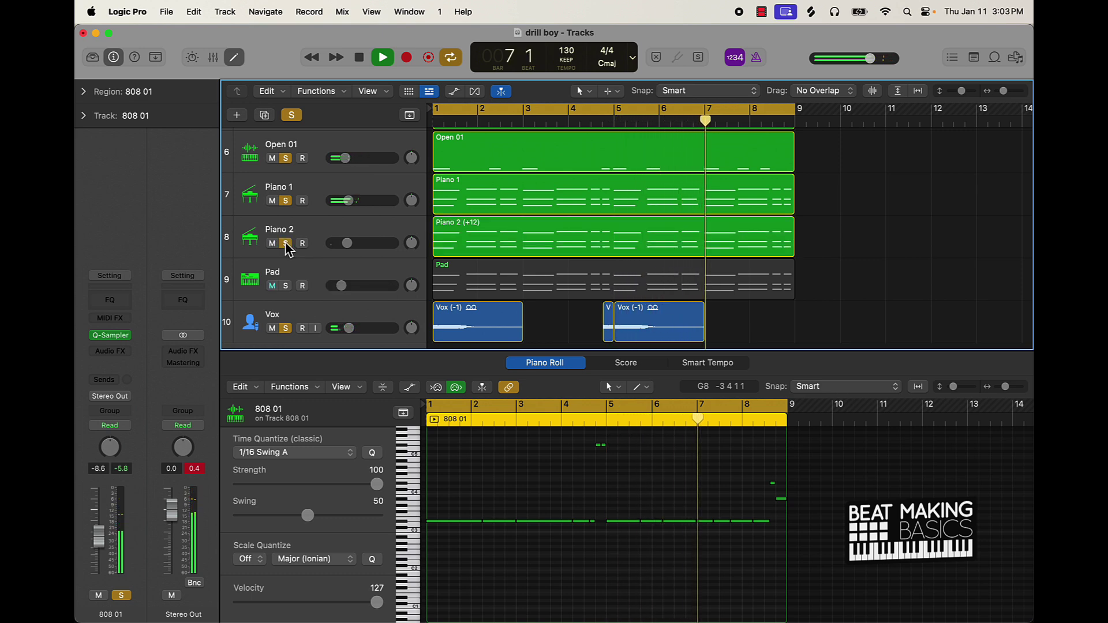
{"action": "left_click", "coordinate": [286, 201]}
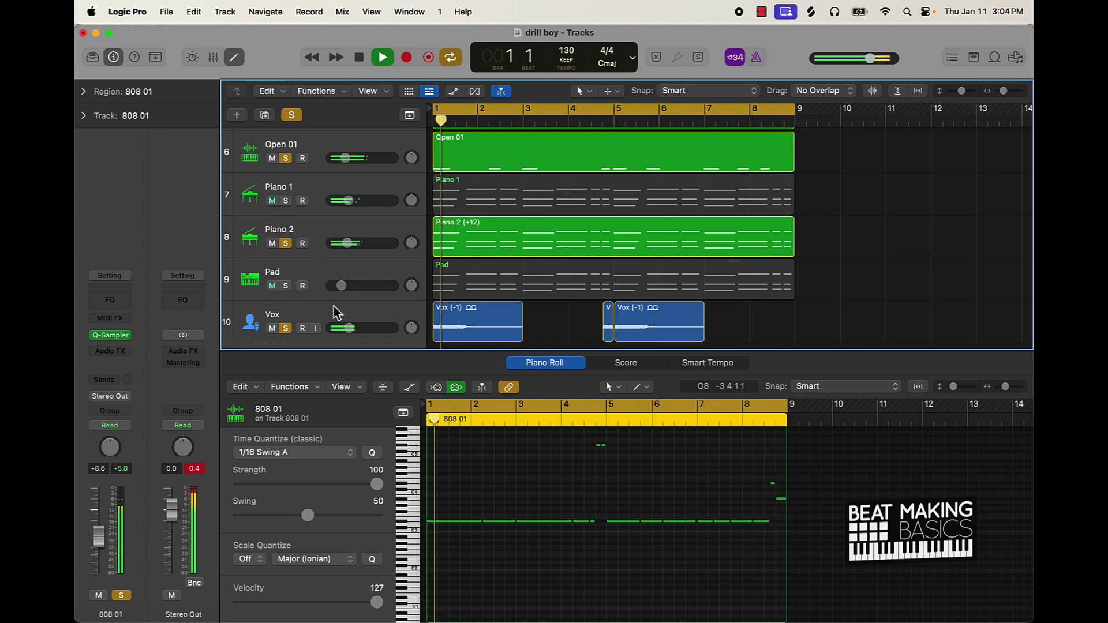
{"action": "left_click", "coordinate": [286, 328]}
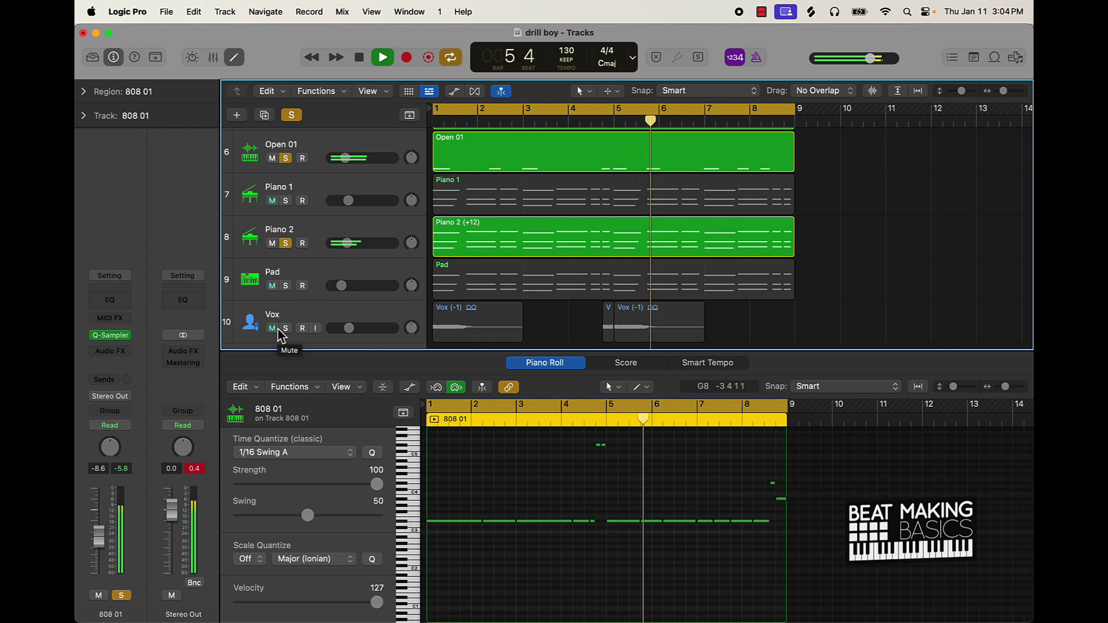
- Solo the Pad track in place of Piano 2, listen to it with the drums and 808, and stop playback
{"action": "left_click", "coordinate": [285, 287]}
{"action": "left_click", "coordinate": [285, 243]}
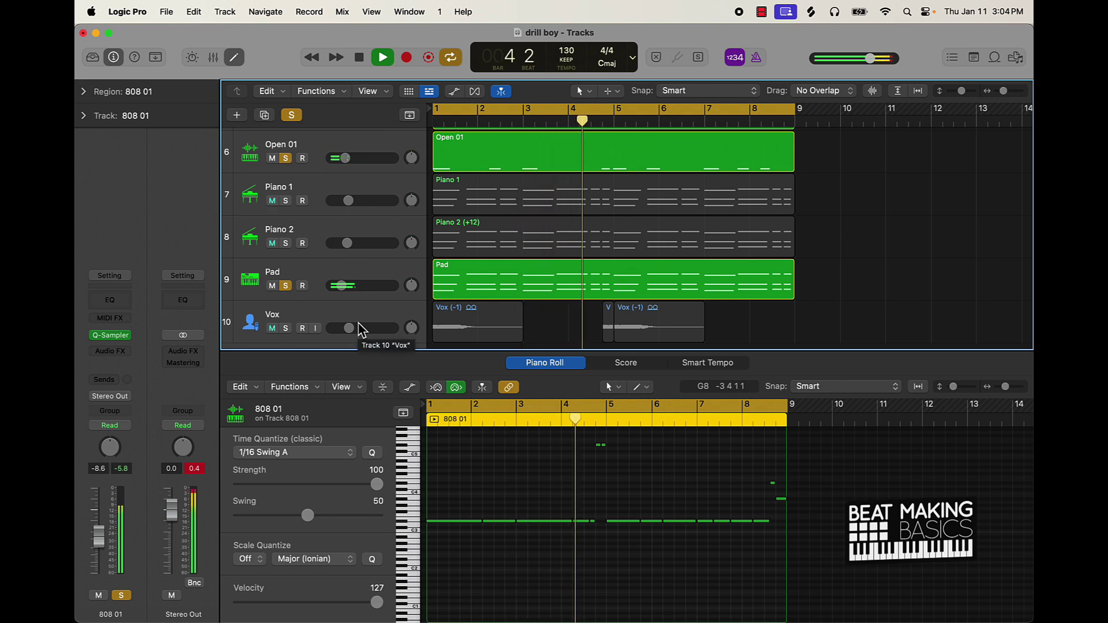
{"action": "key", "text": "space"}
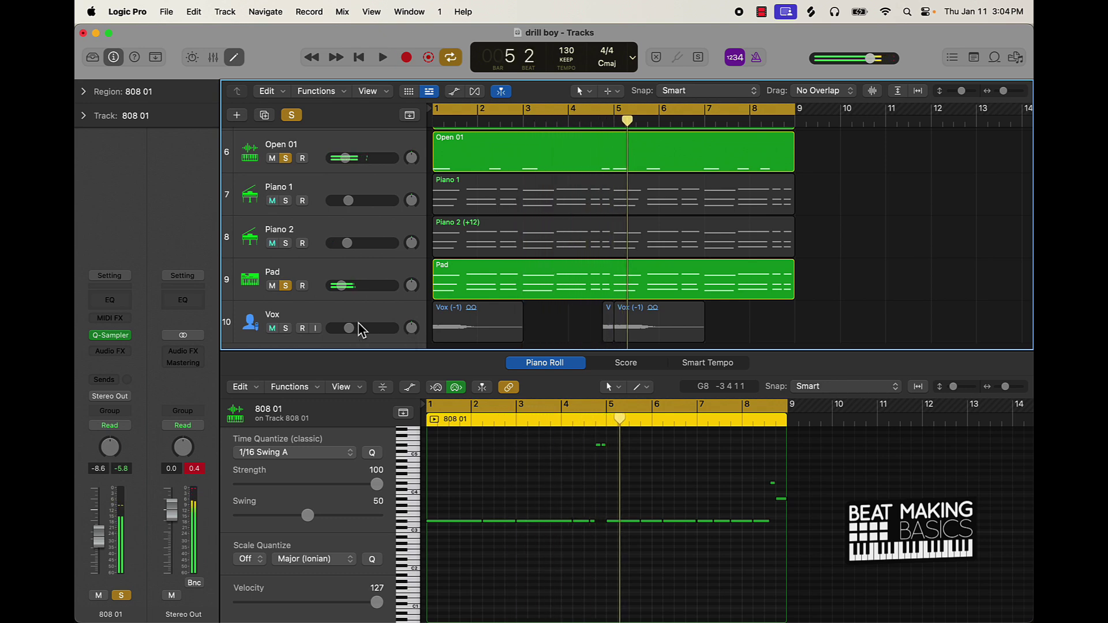
- Deselect the 808 01 region and close the Piano Roll editor
{"action": "left_click", "coordinate": [821, 153]}
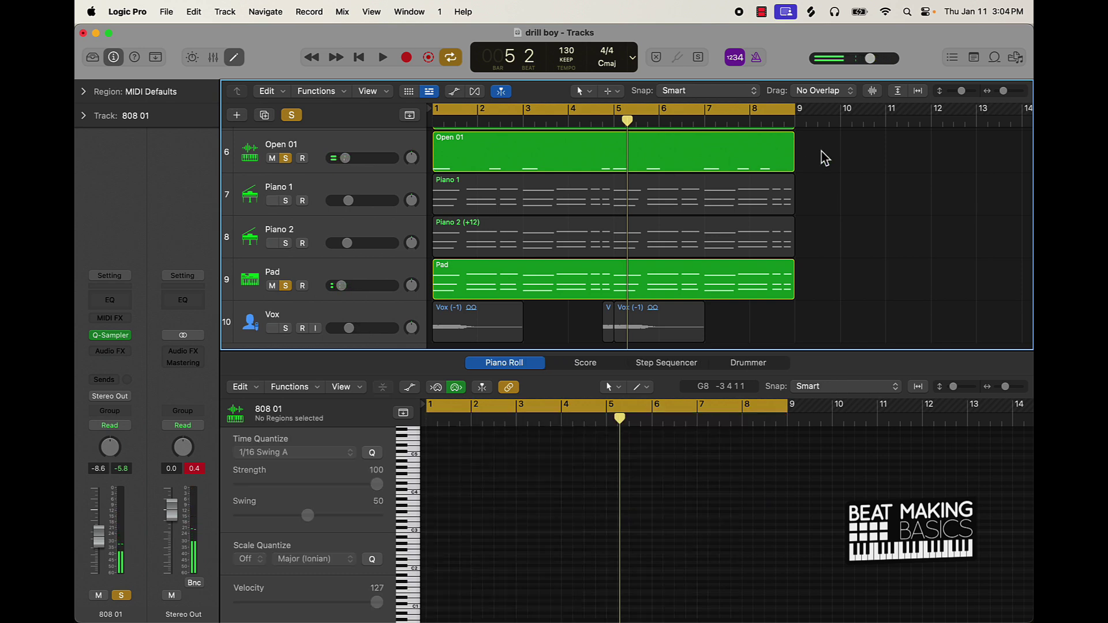
{"action": "left_click", "coordinate": [237, 61]}
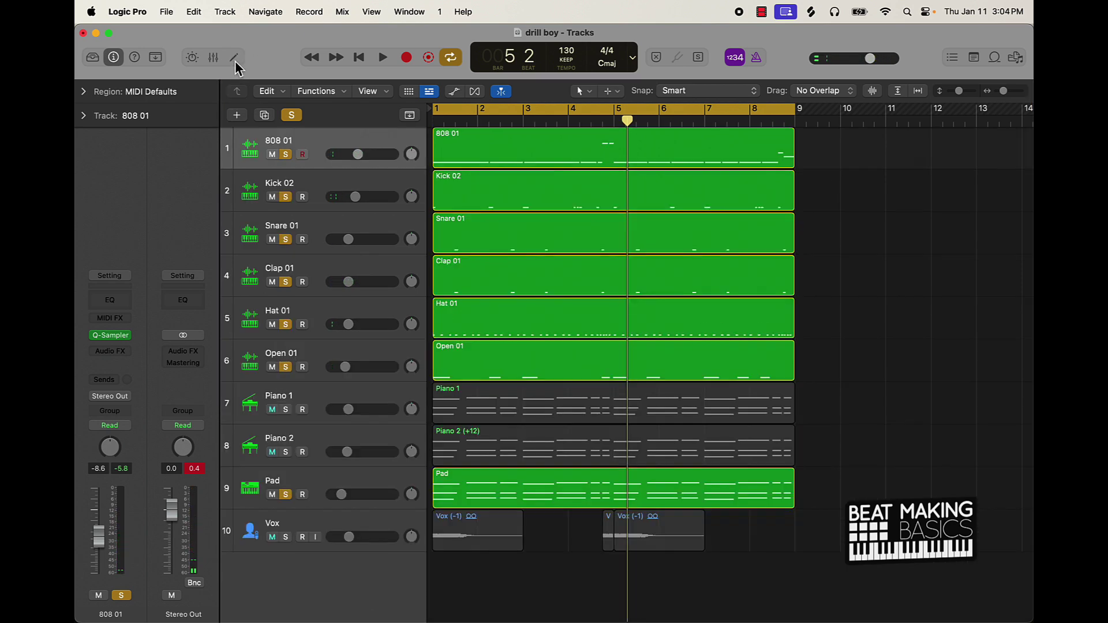